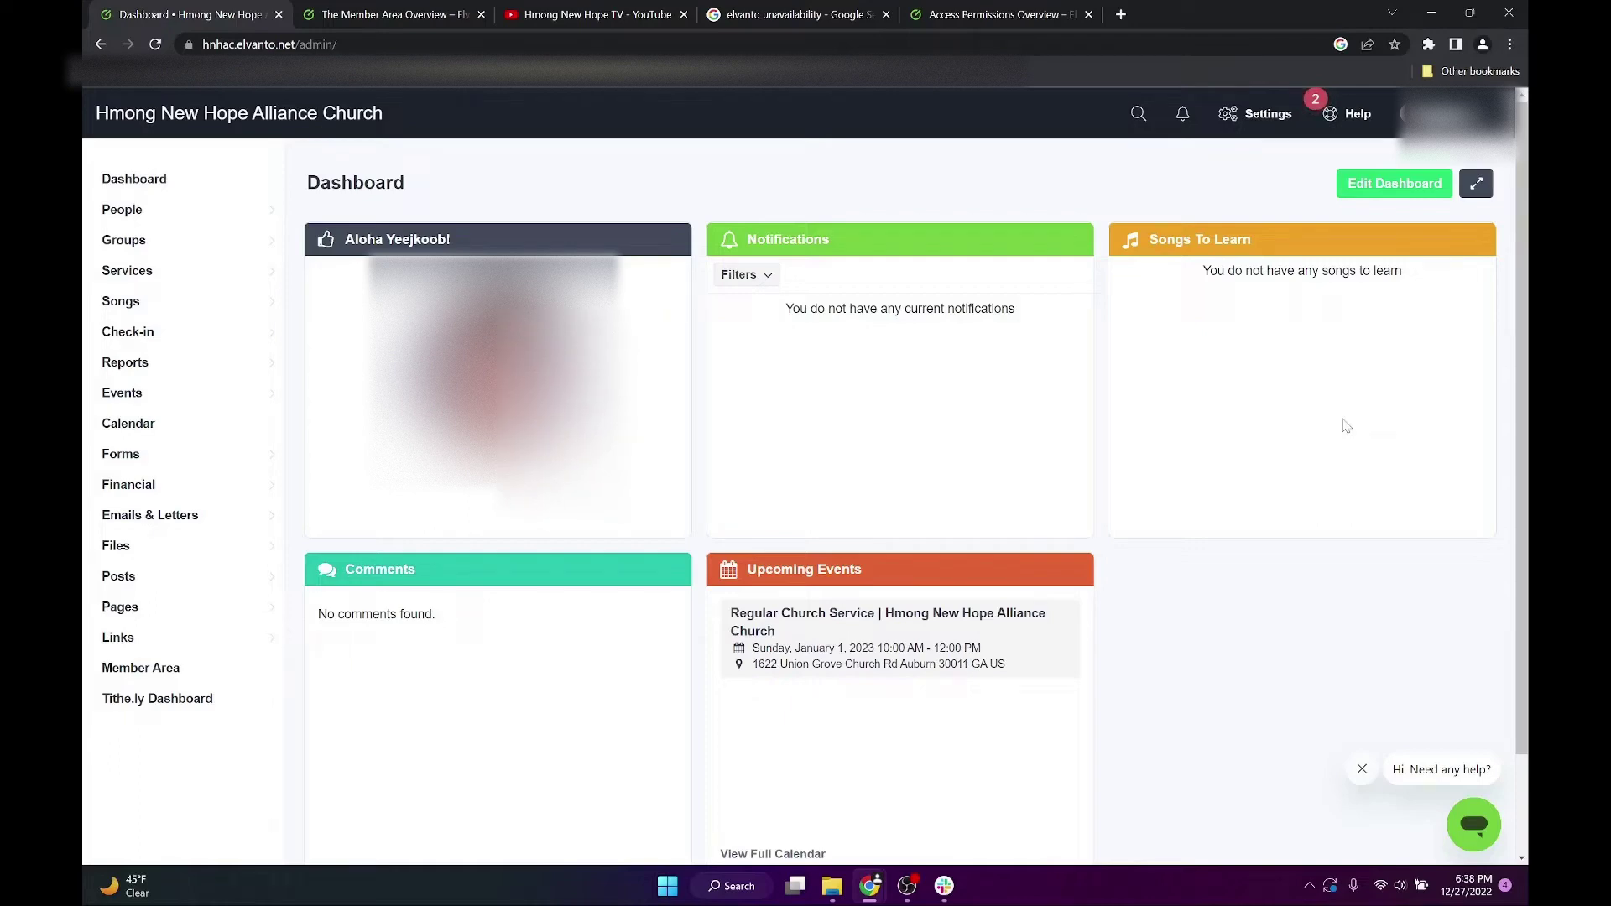
# - From the dashboard, show the Services submenu in the left sidebar
pyautogui.moveTo(180, 278)
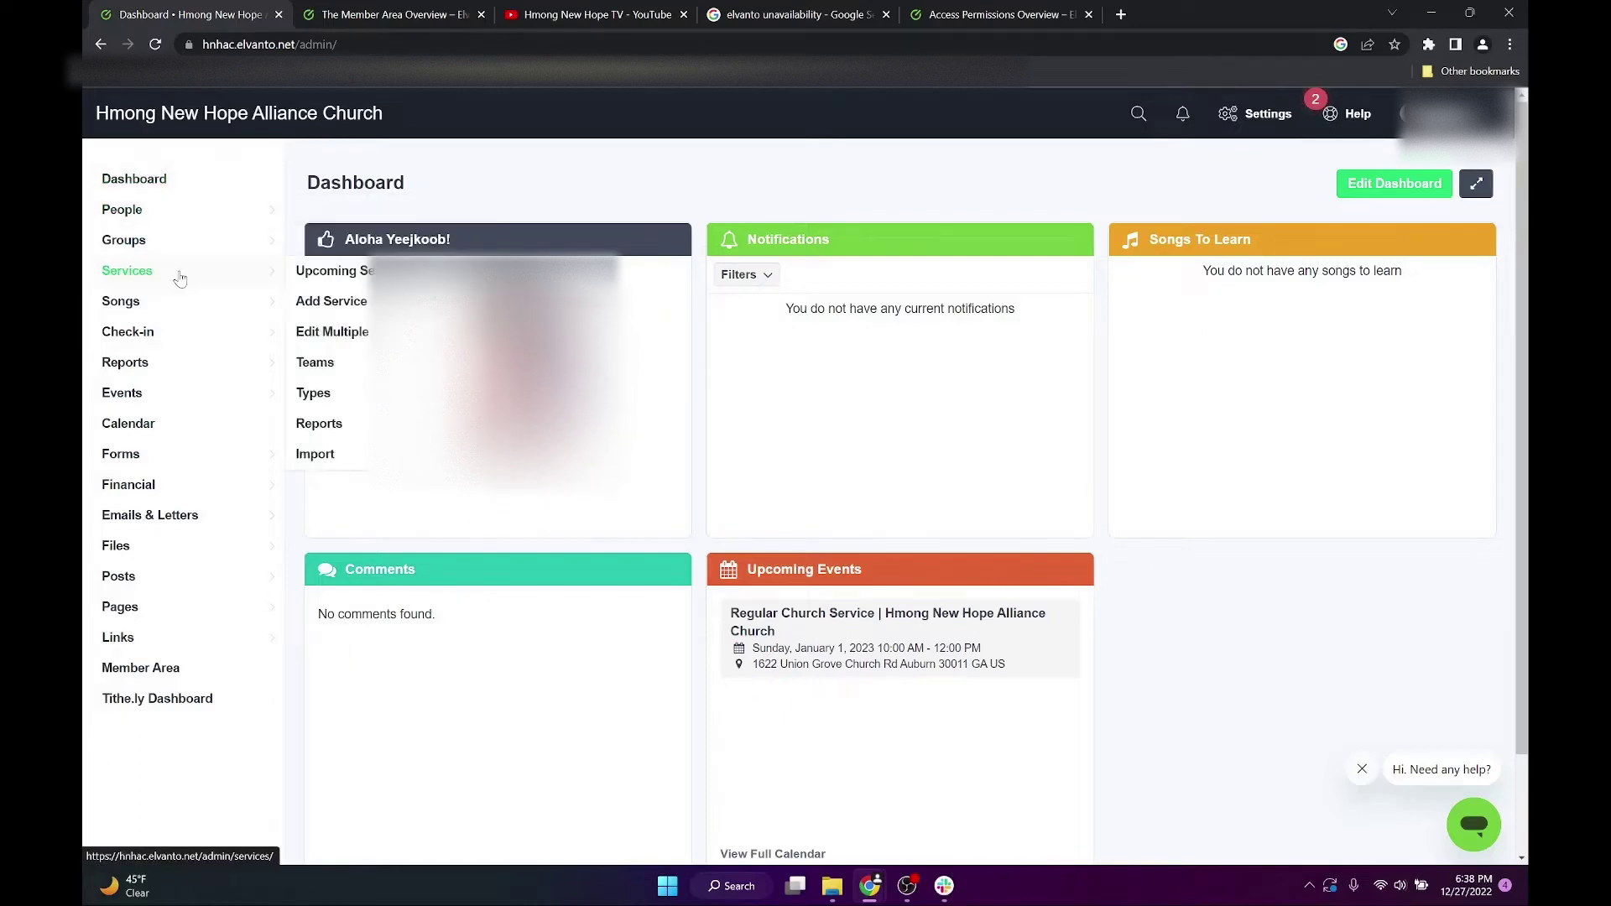
# - Open the January 1, 2023 Regular Church Service from Upcoming Services and view its Volunteers tab
pyautogui.click(340, 278)
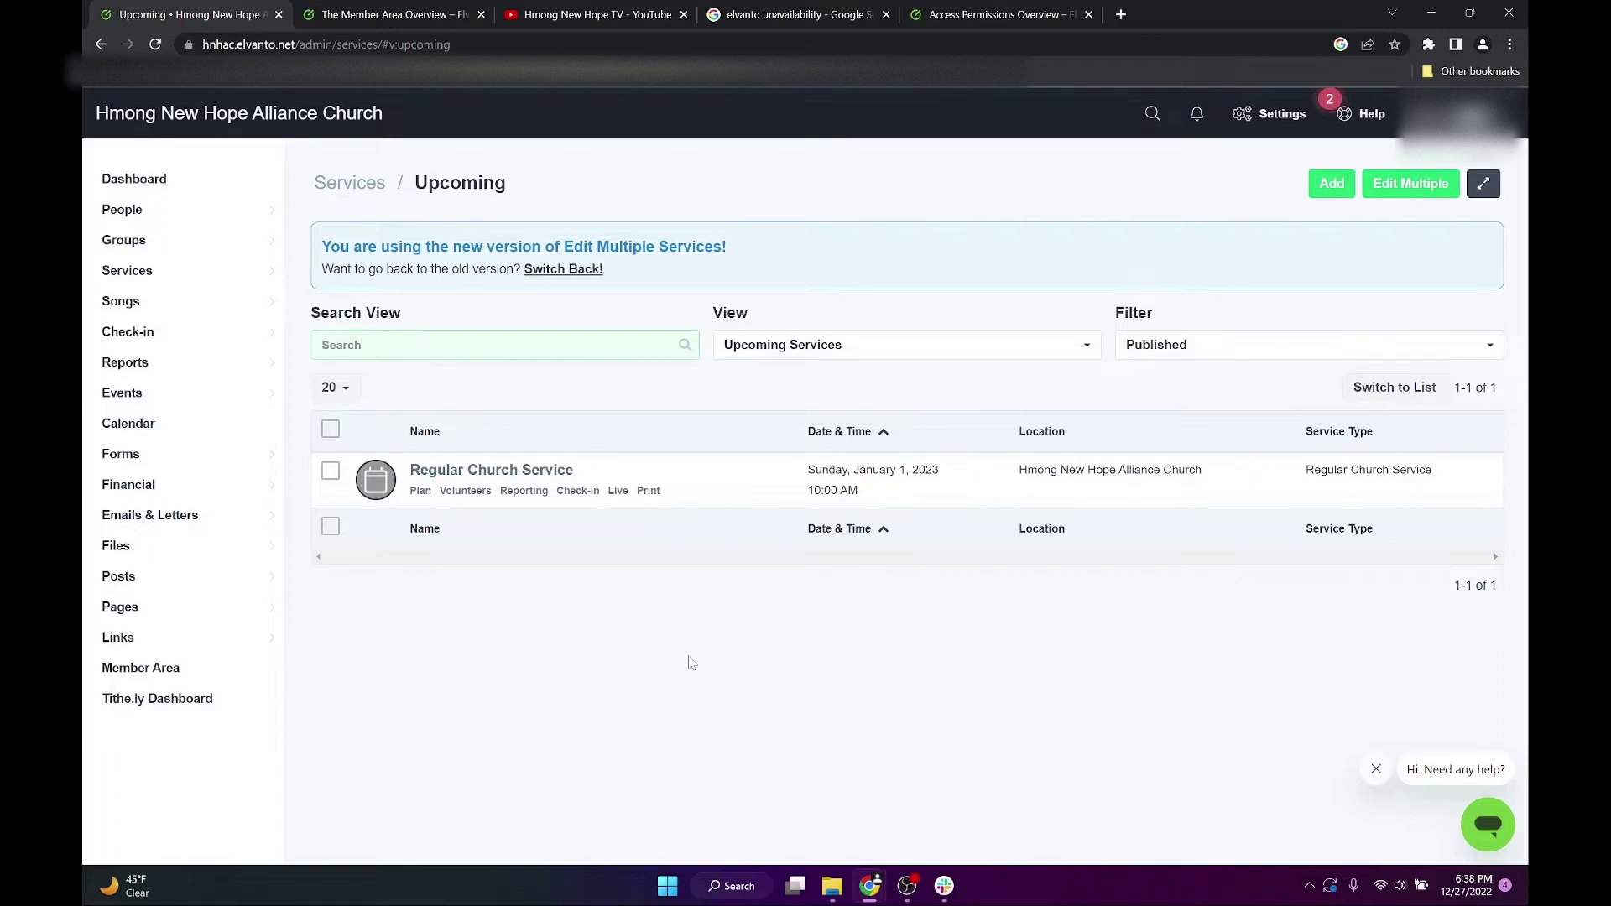
pyautogui.click(508, 471)
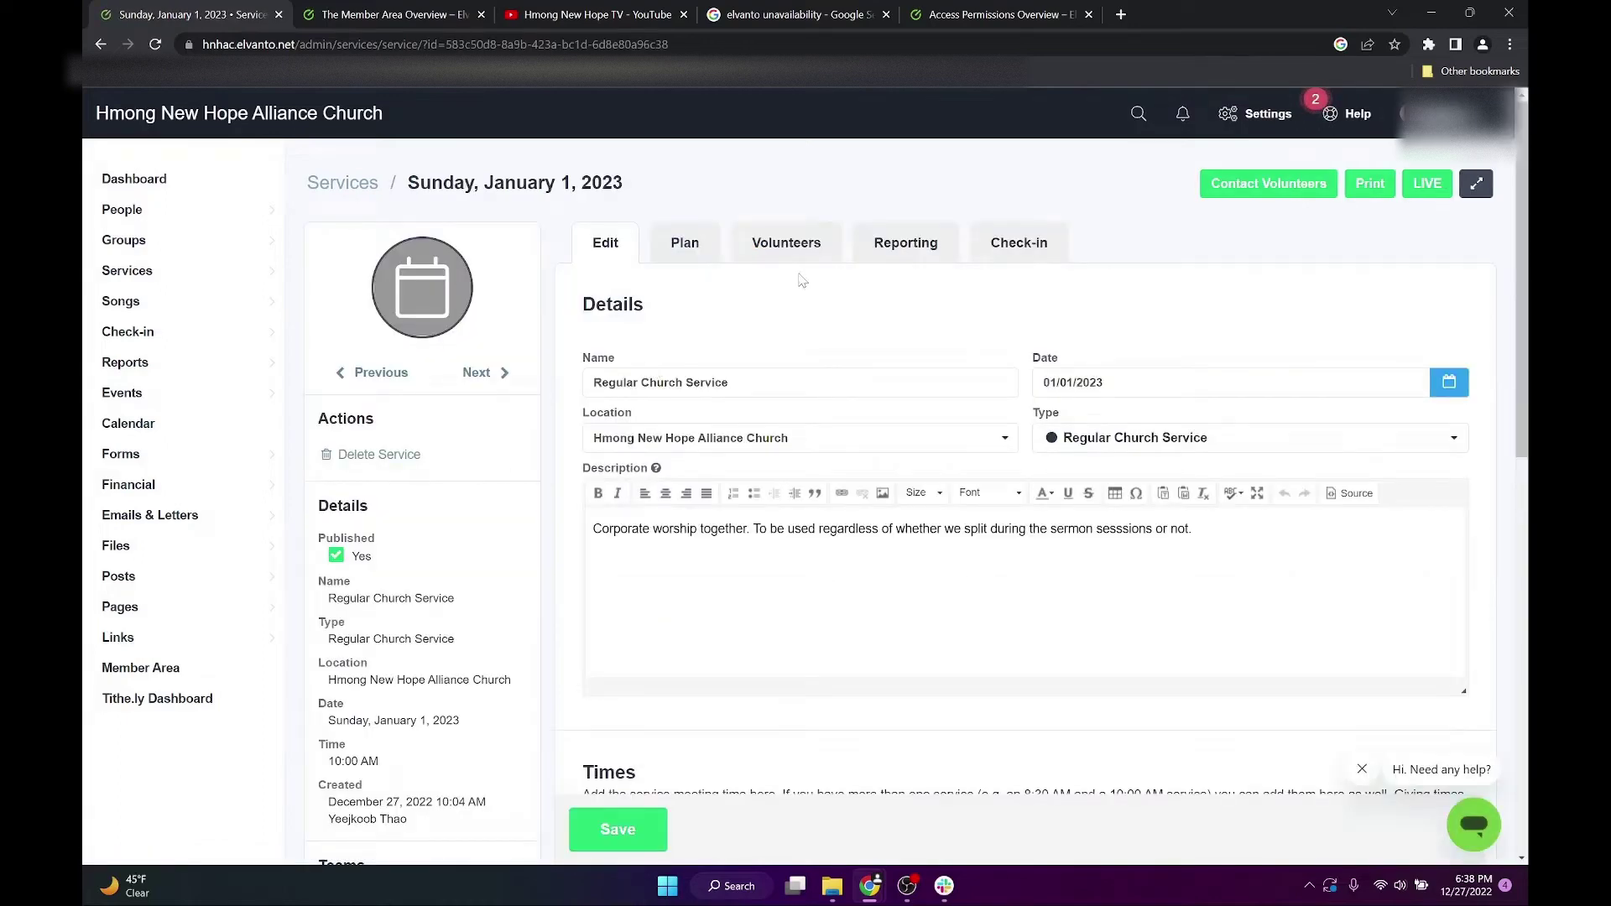
pyautogui.click(811, 243)
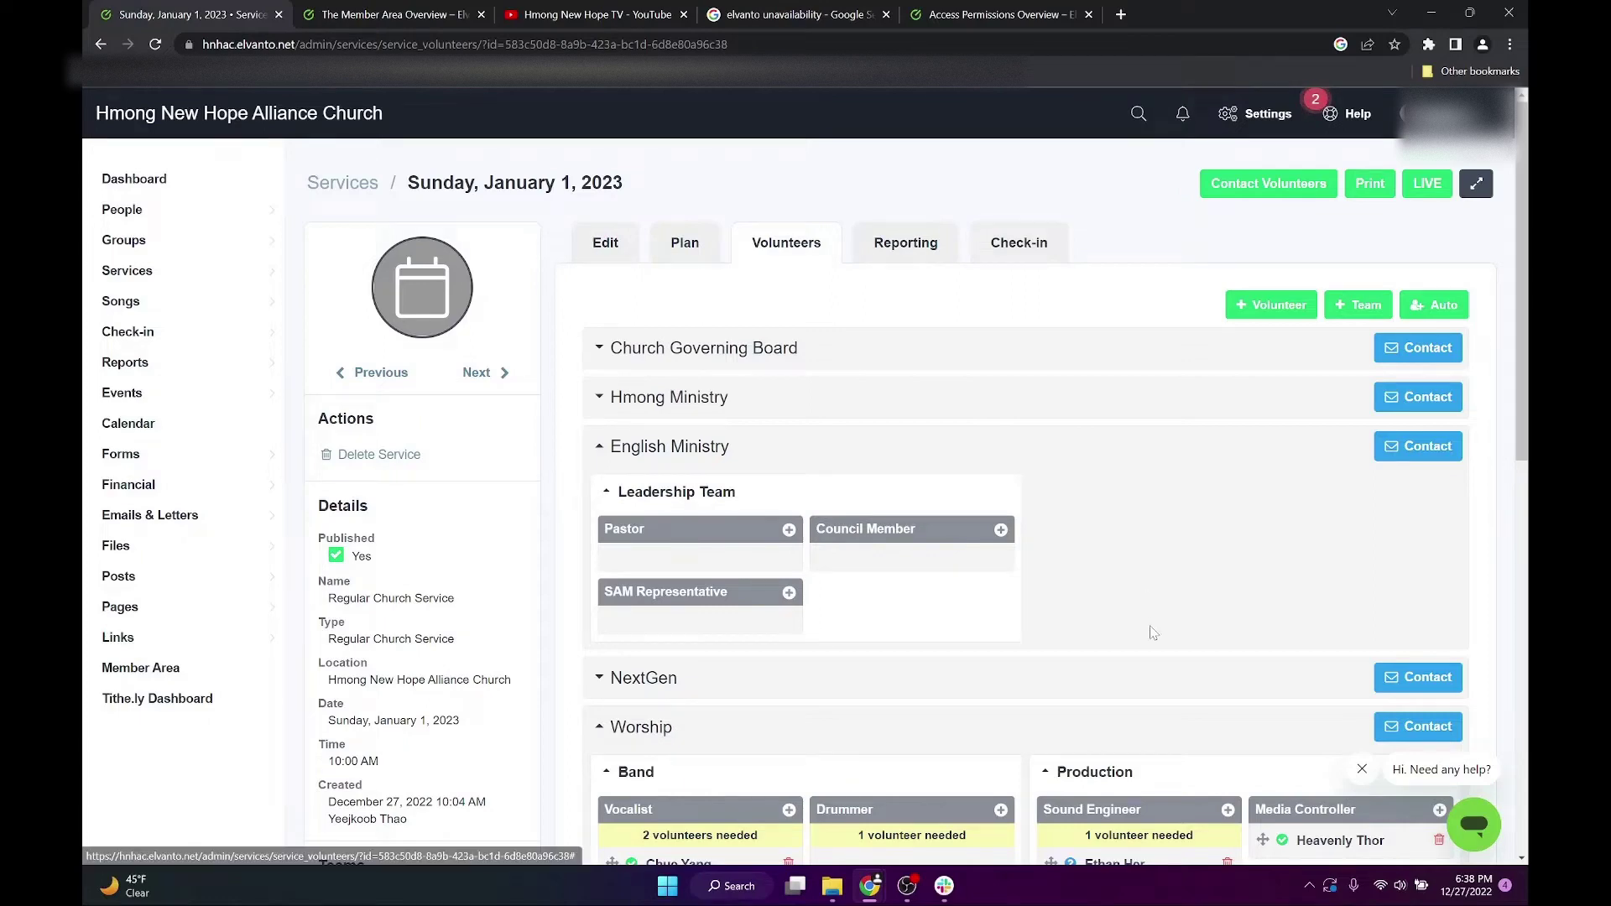
# - Expand the DMD department and locate the Adult Sunday School Teacher position needing 2 volunteers
pyautogui.scroll(-6, 1150, 633)
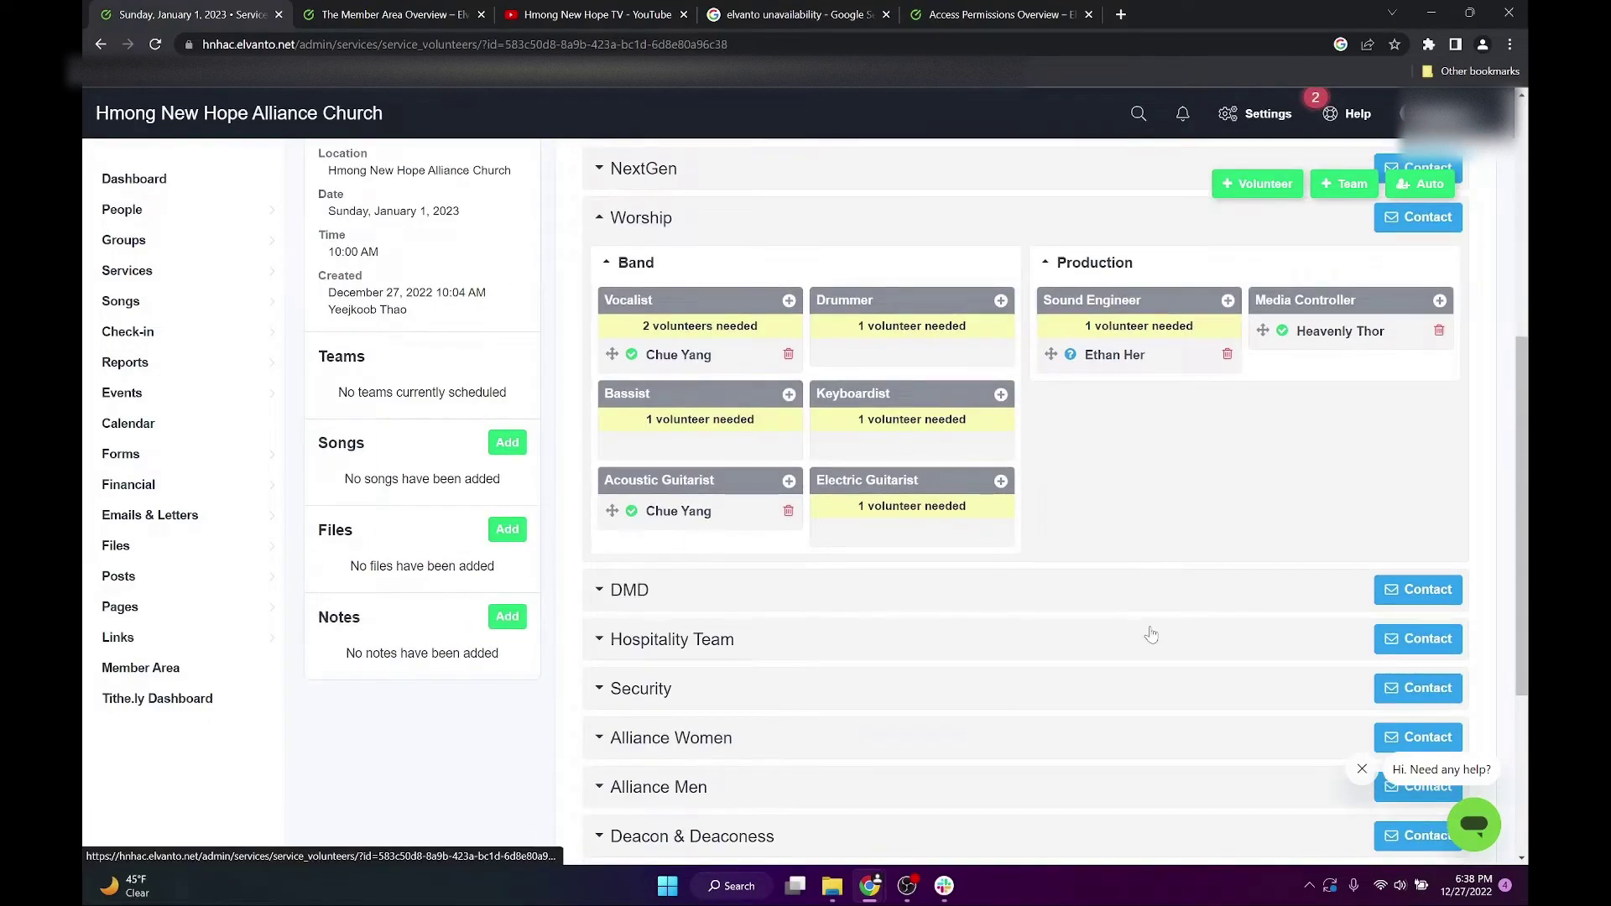
pyautogui.scroll(-1, 1150, 632)
pyautogui.scroll(2, 973, 487)
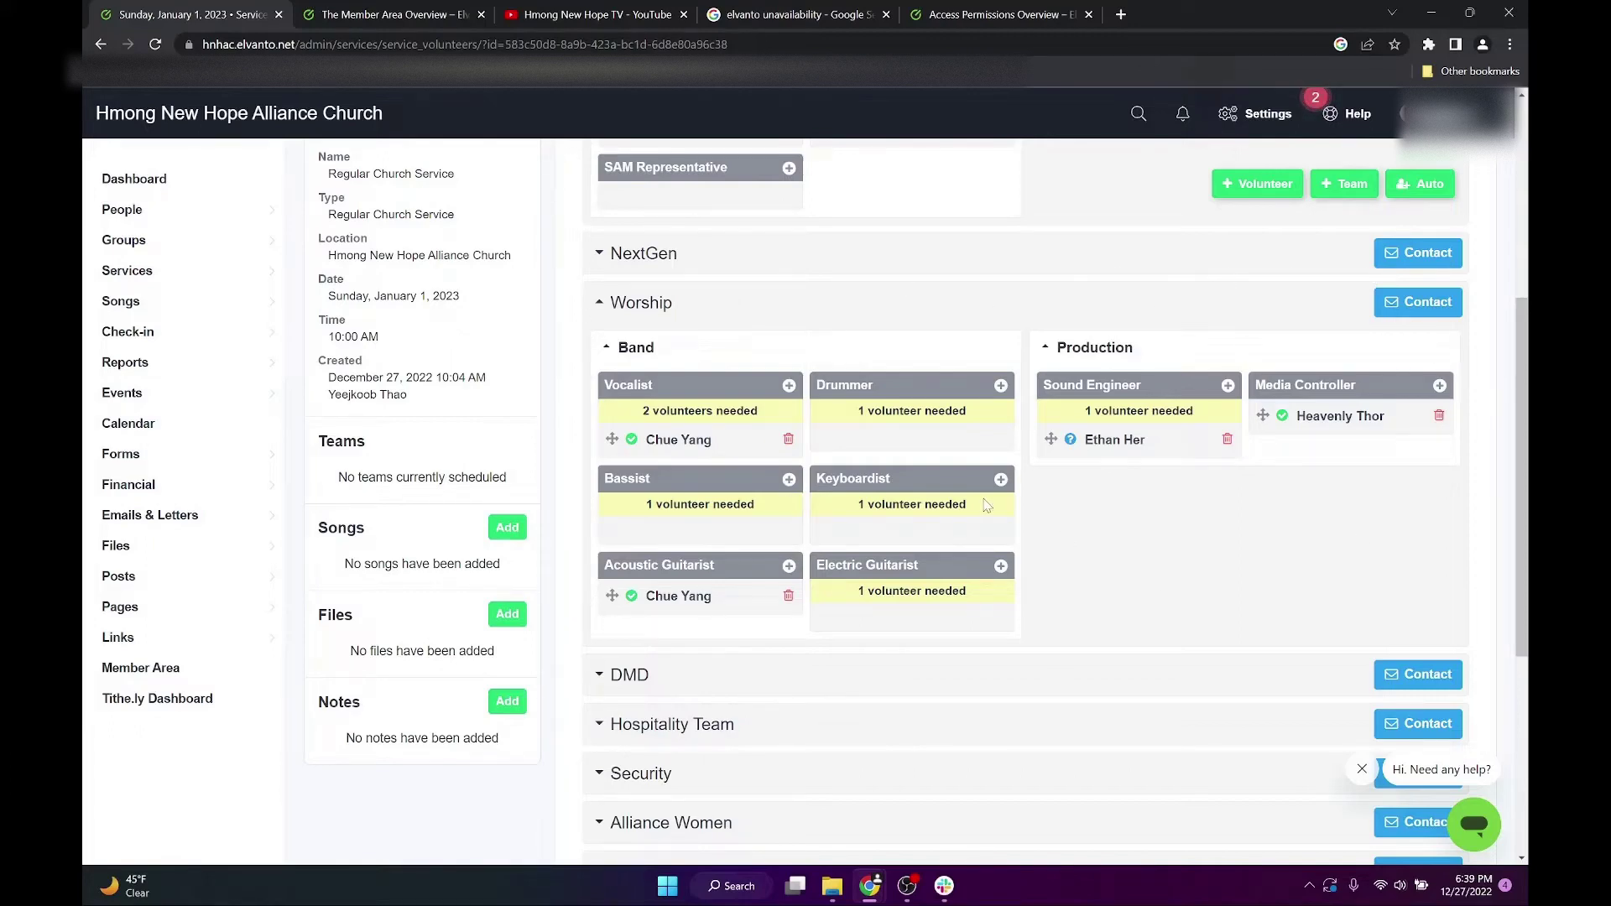
pyautogui.scroll(5, 987, 504)
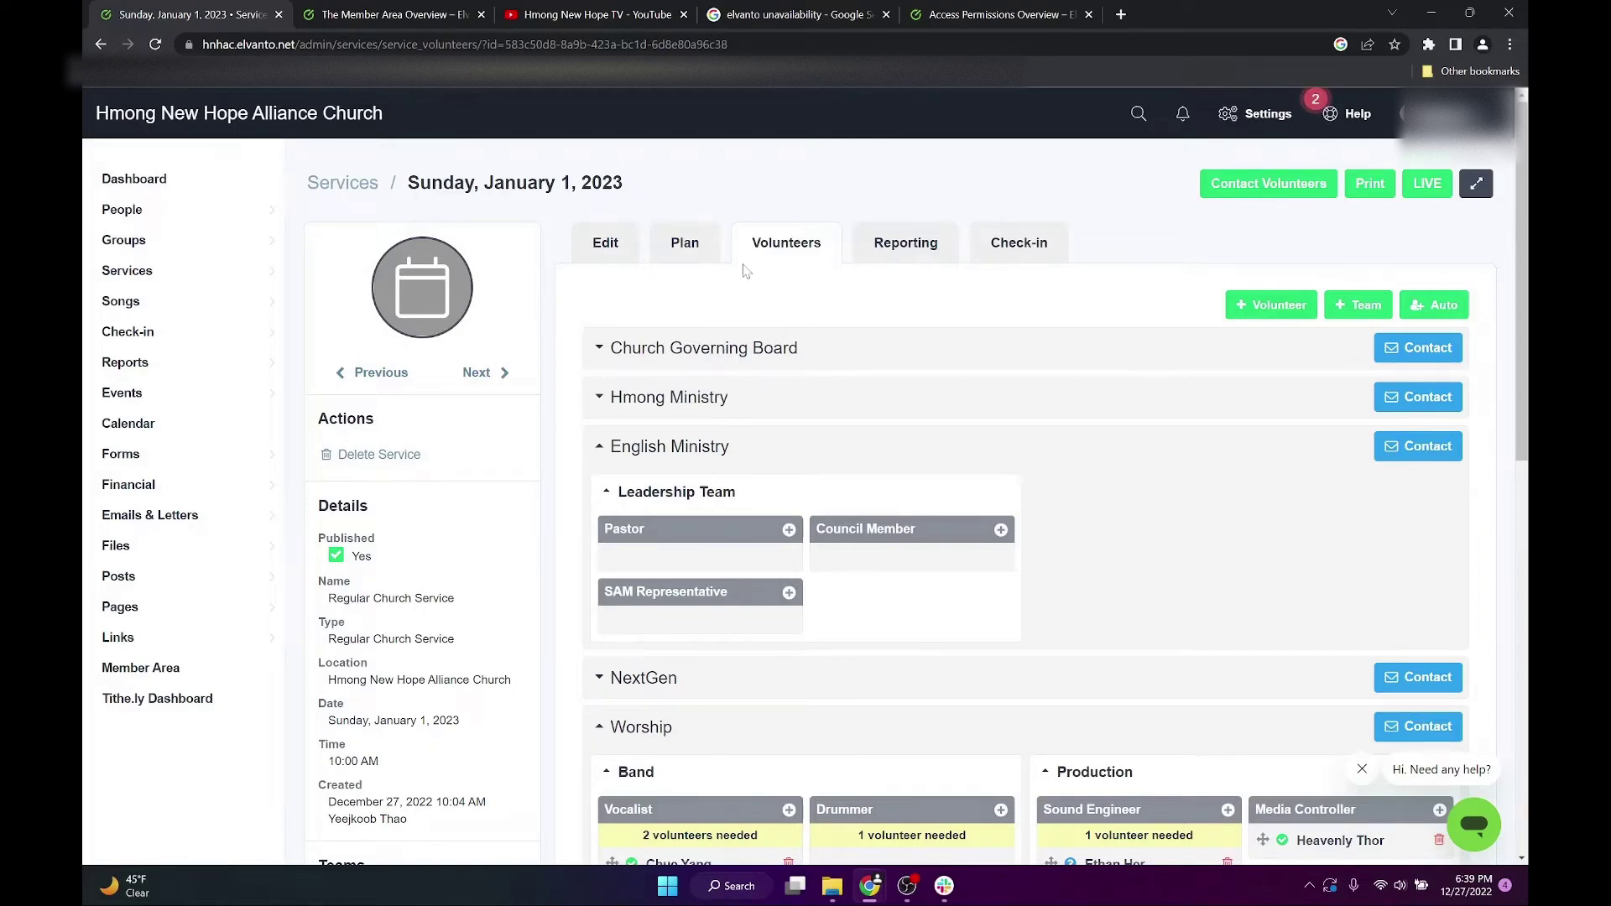
pyautogui.scroll(-5, 991, 587)
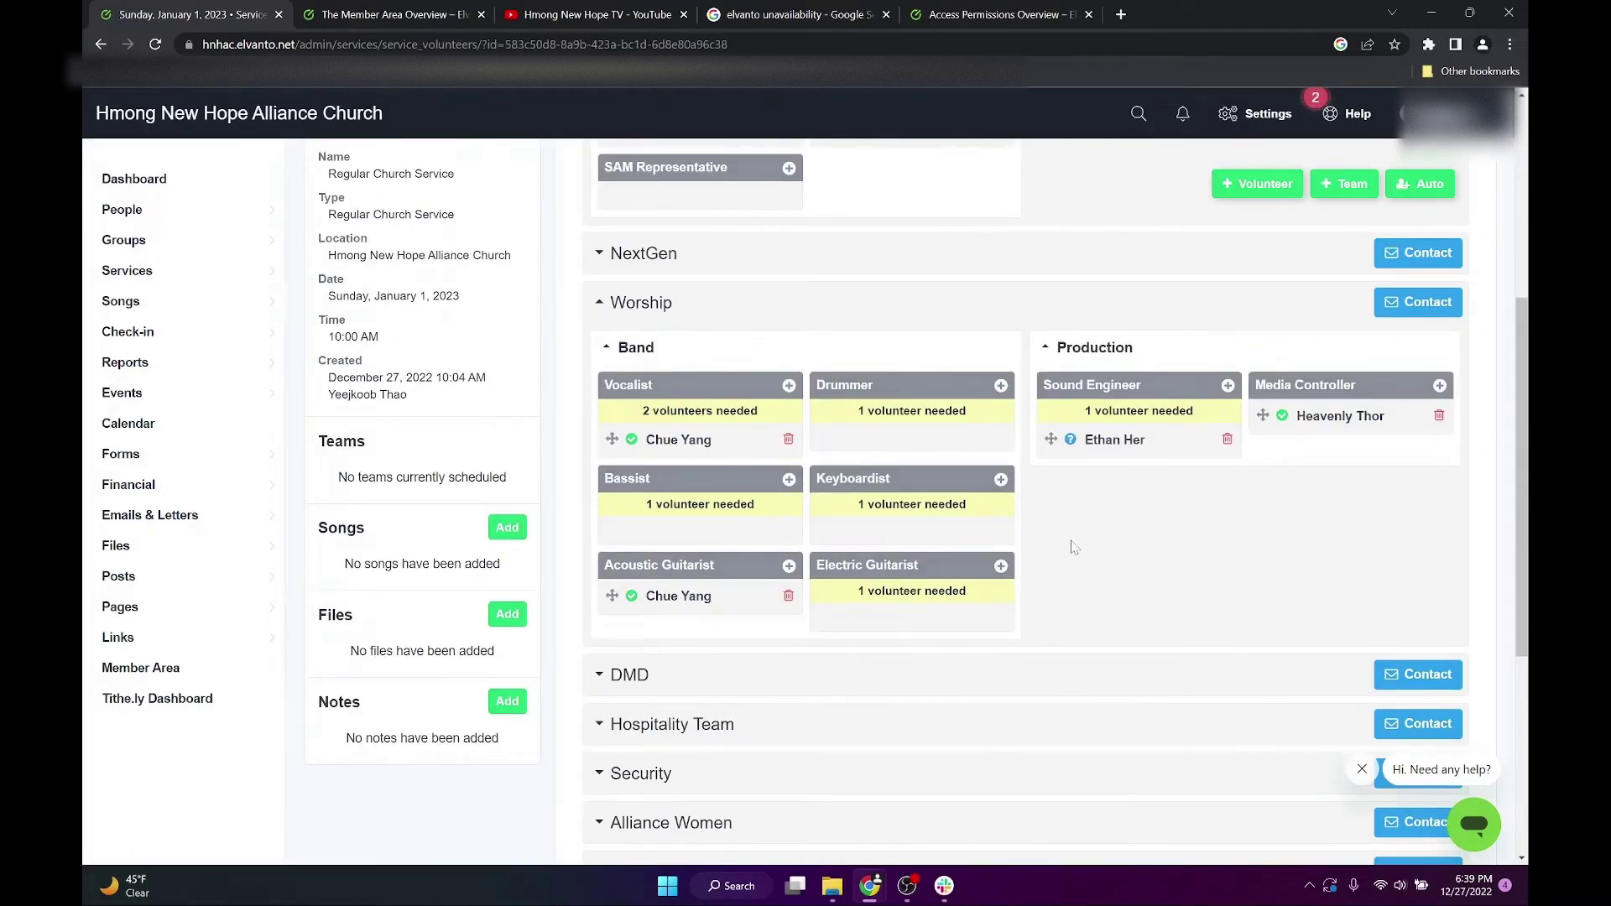
pyautogui.scroll(-3, 1074, 547)
pyautogui.click(742, 436)
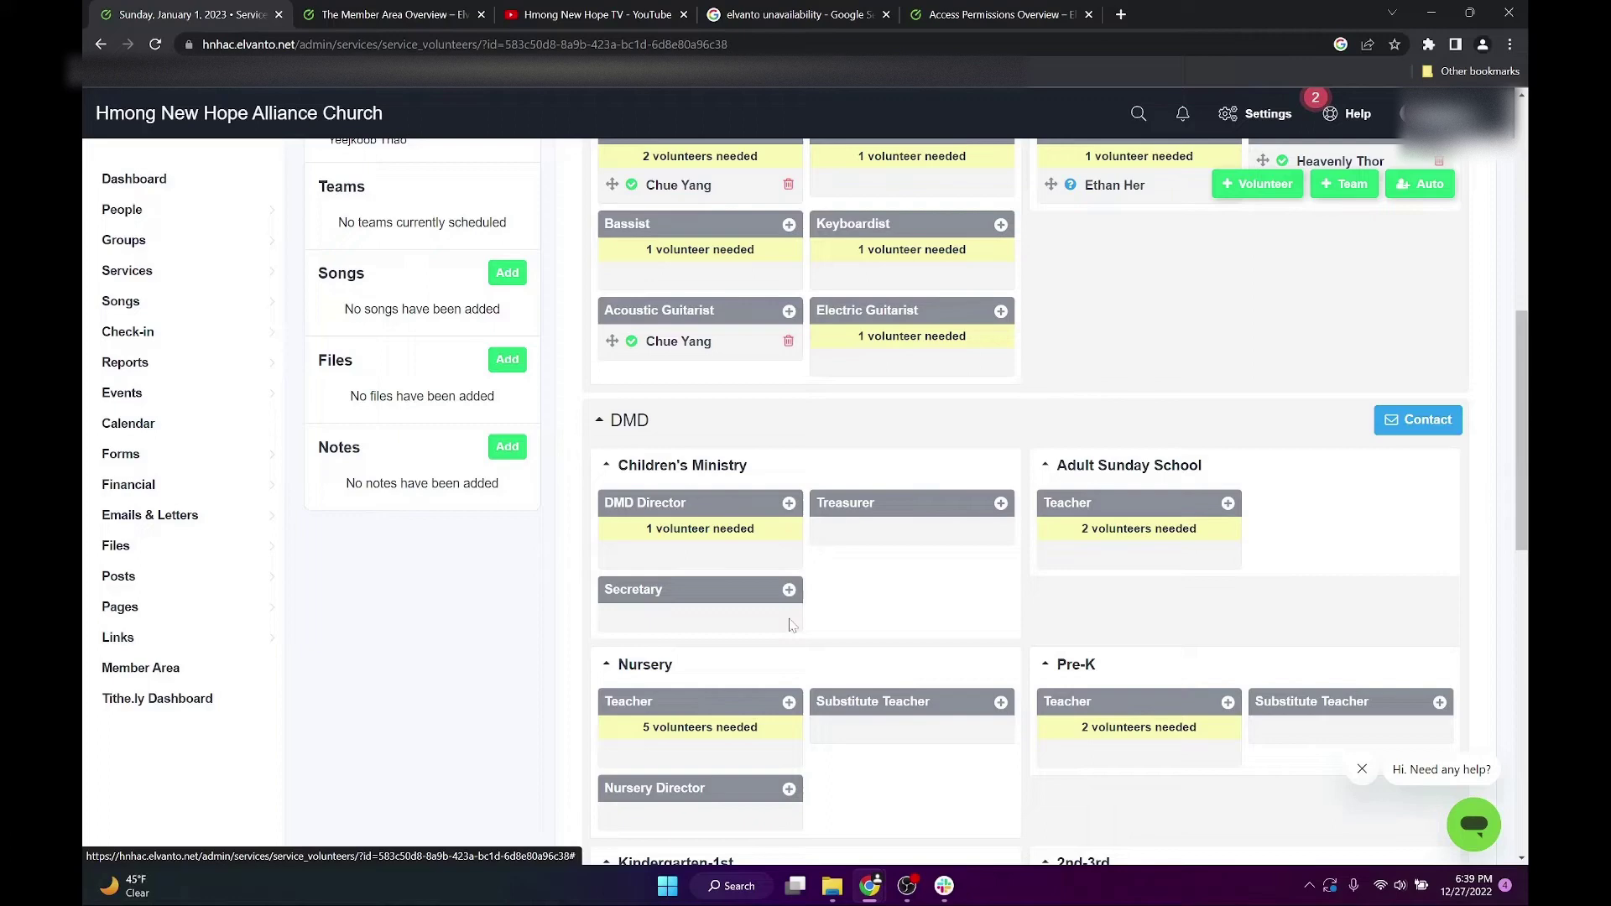
pyautogui.scroll(-1, 789, 625)
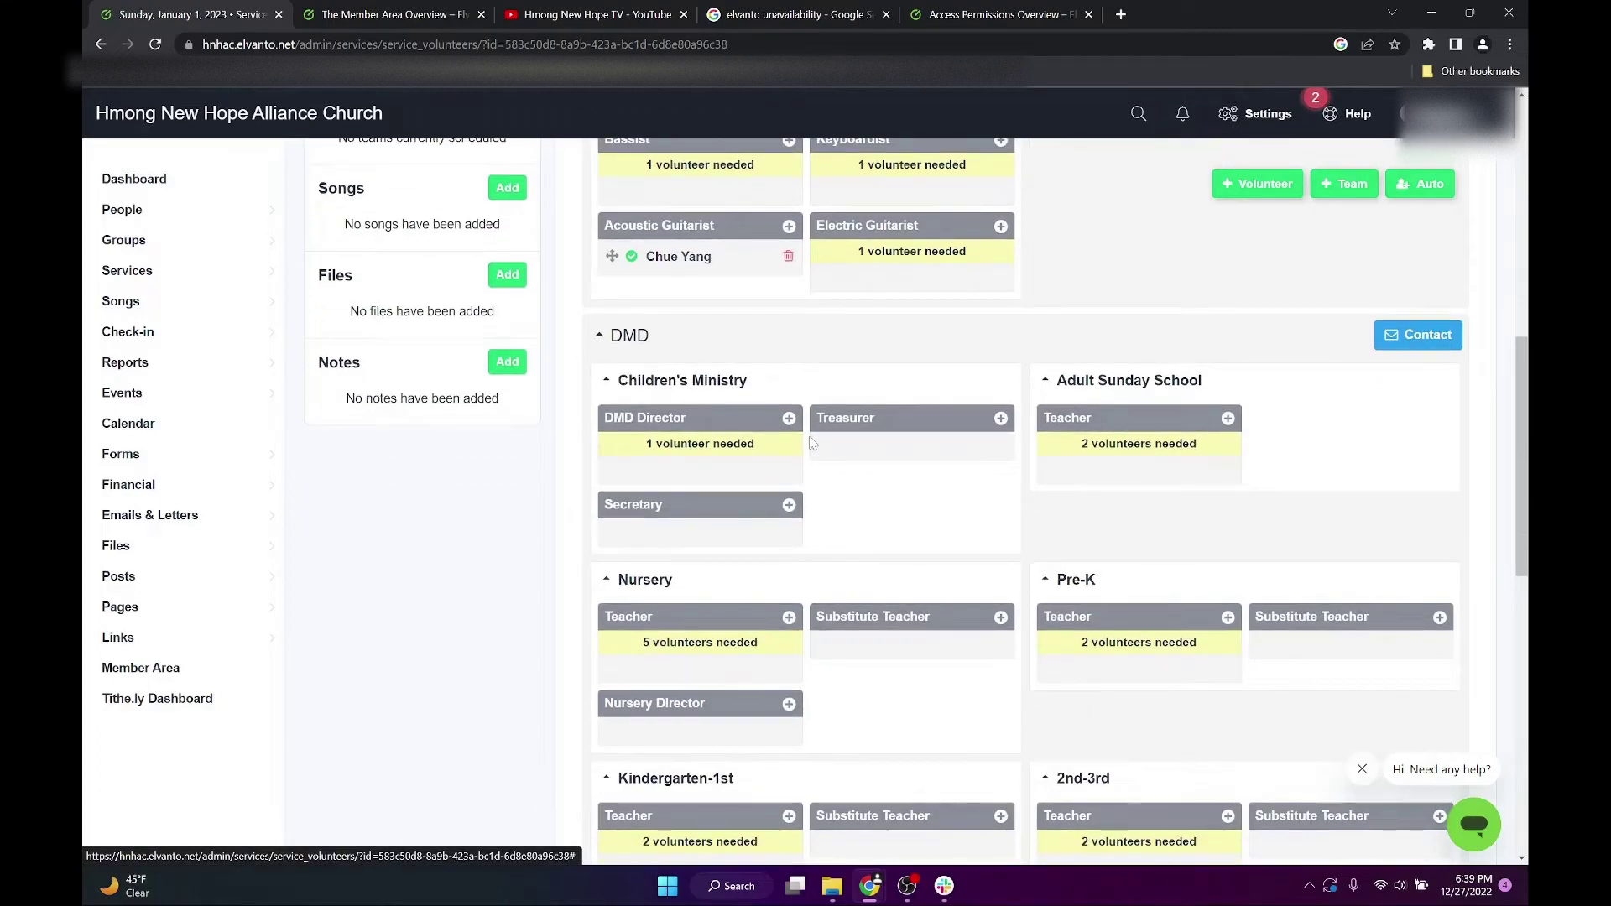
pyautogui.scroll(-1, 812, 443)
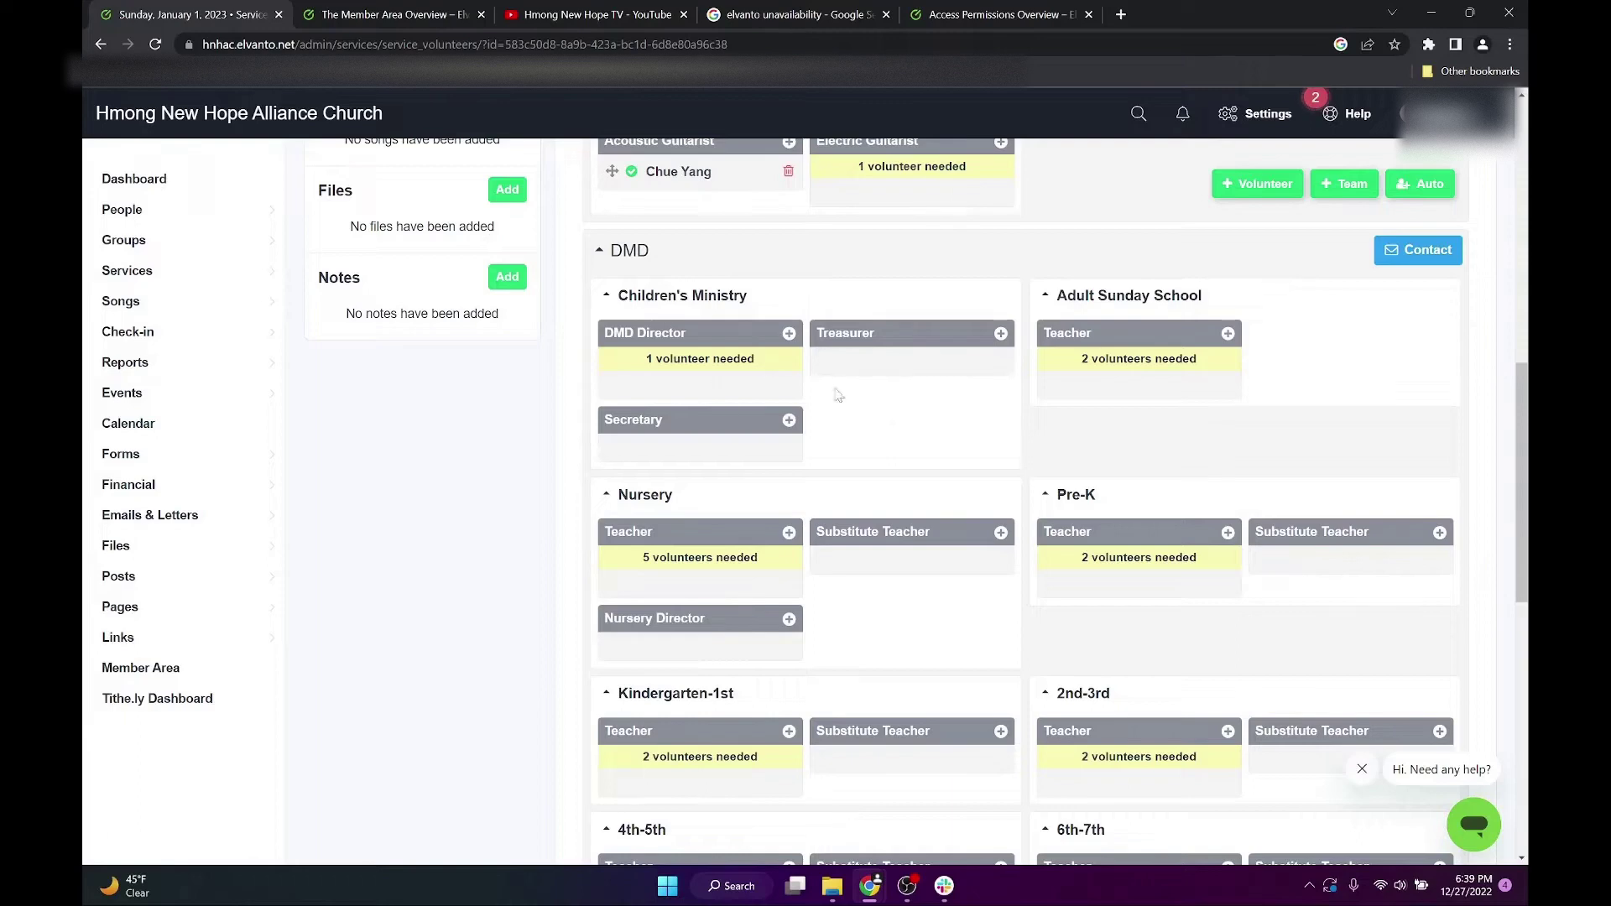
pyautogui.scroll(-2, 656, 447)
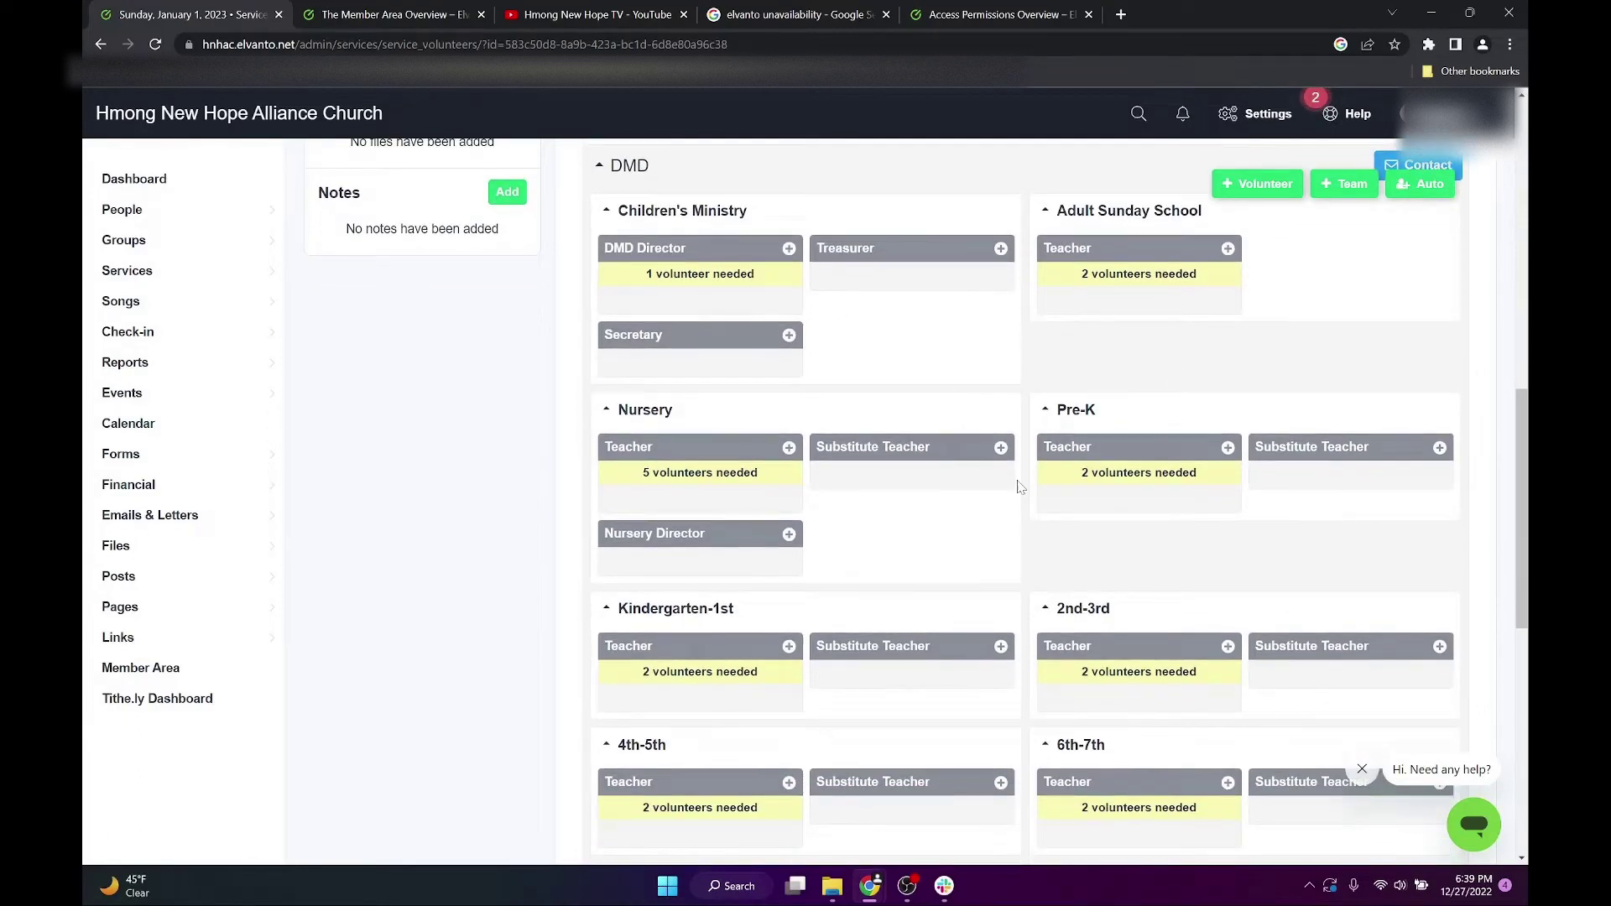
pyautogui.scroll(-2, 1100, 411)
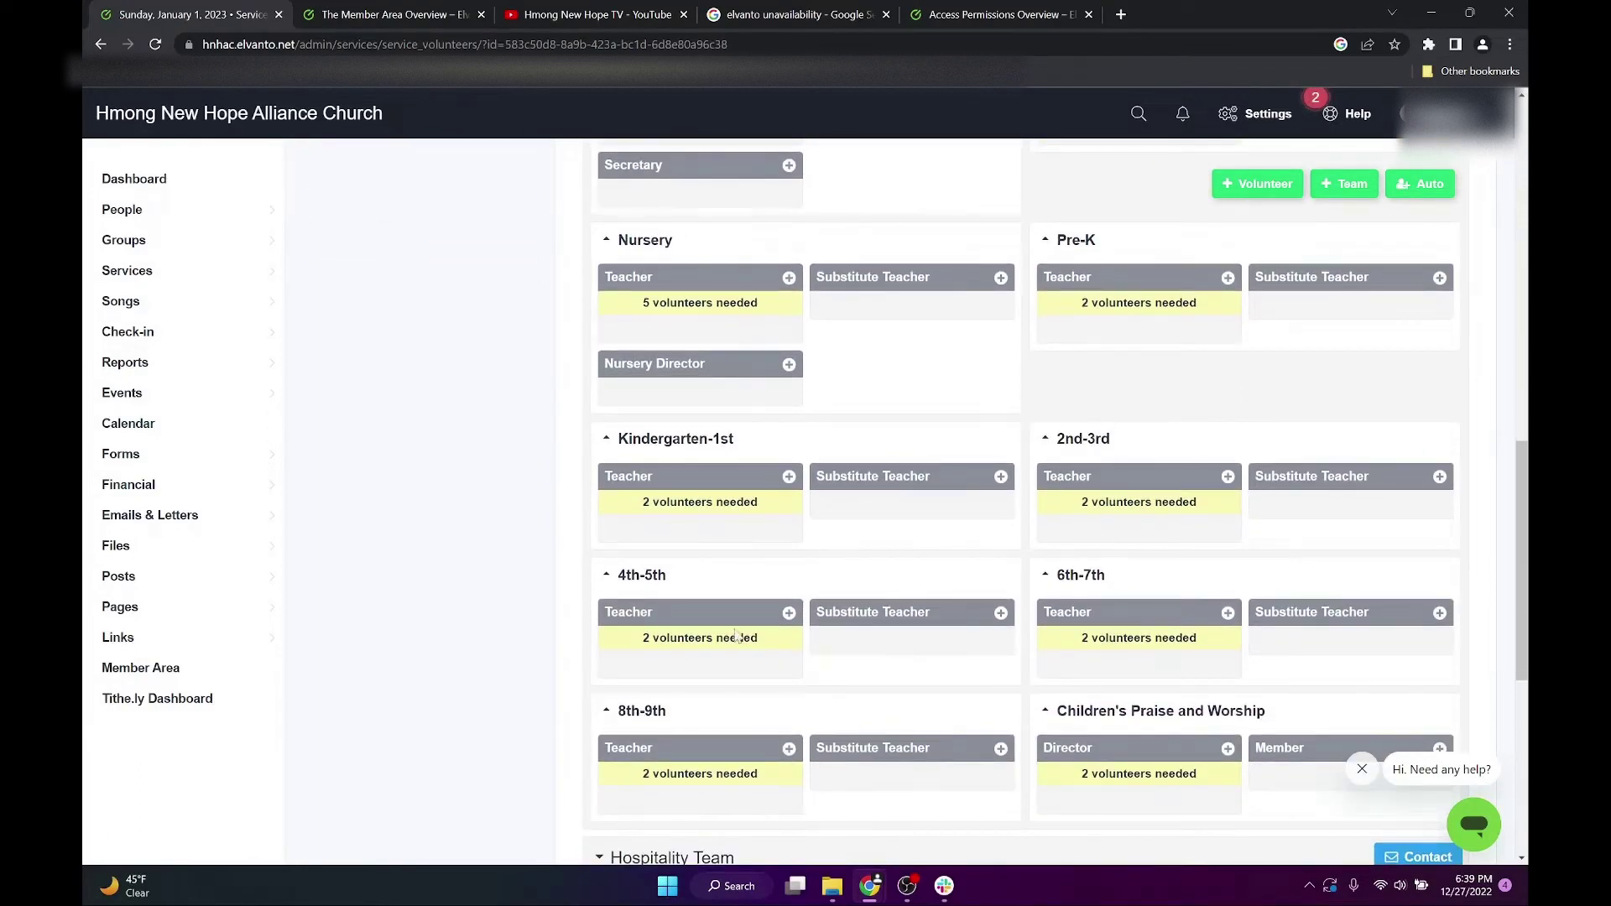
pyautogui.scroll(-1, 1040, 658)
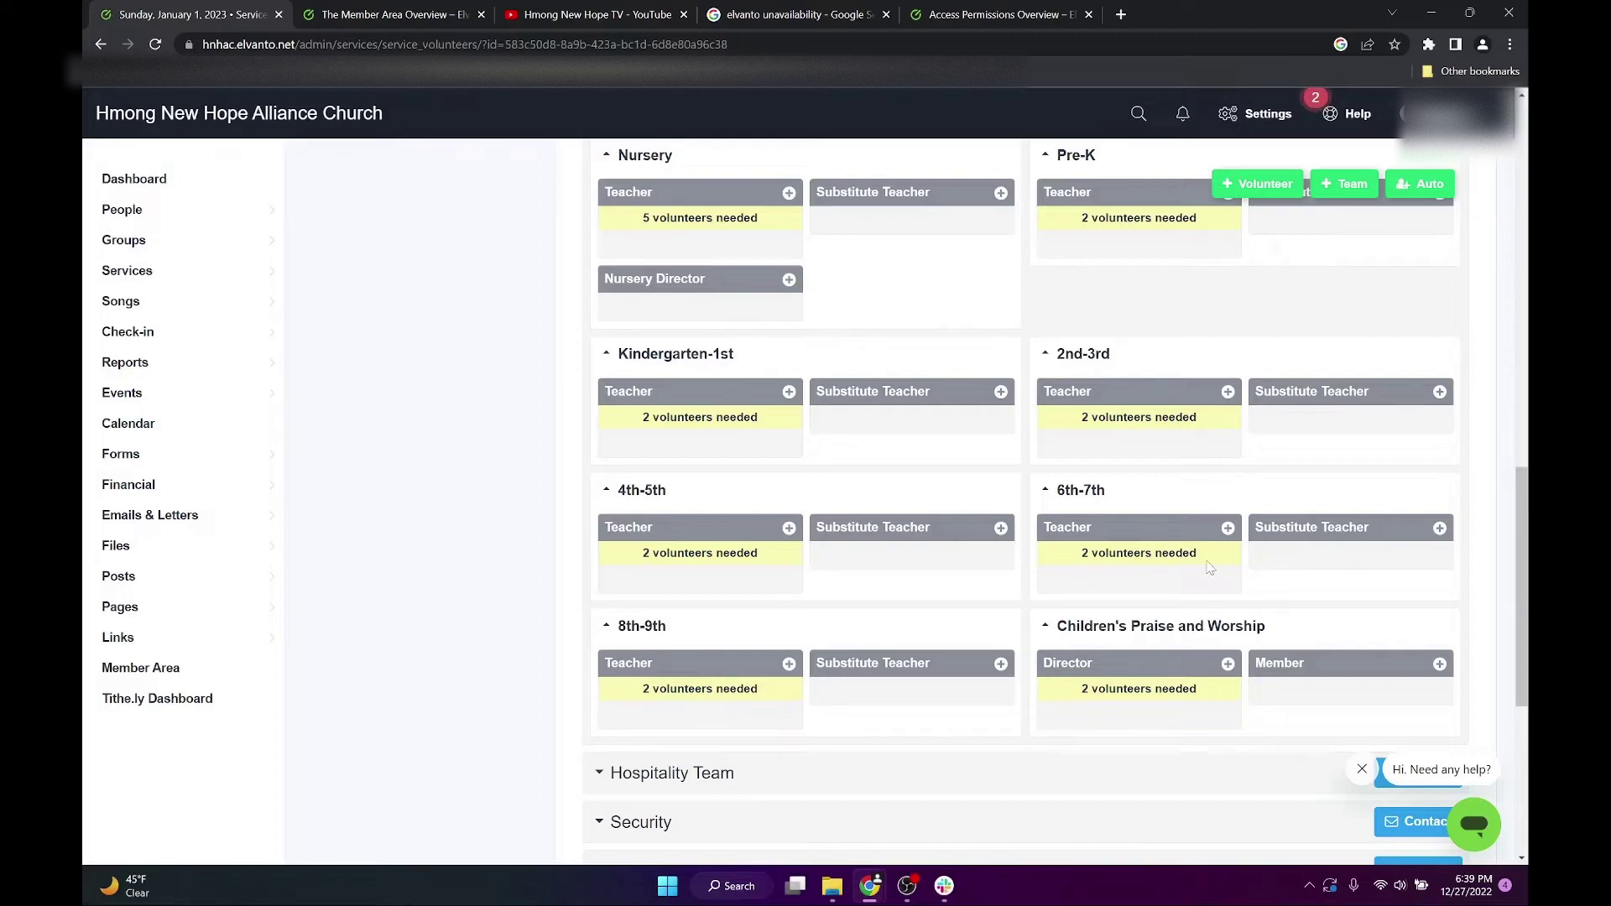
pyautogui.scroll(3, 1116, 561)
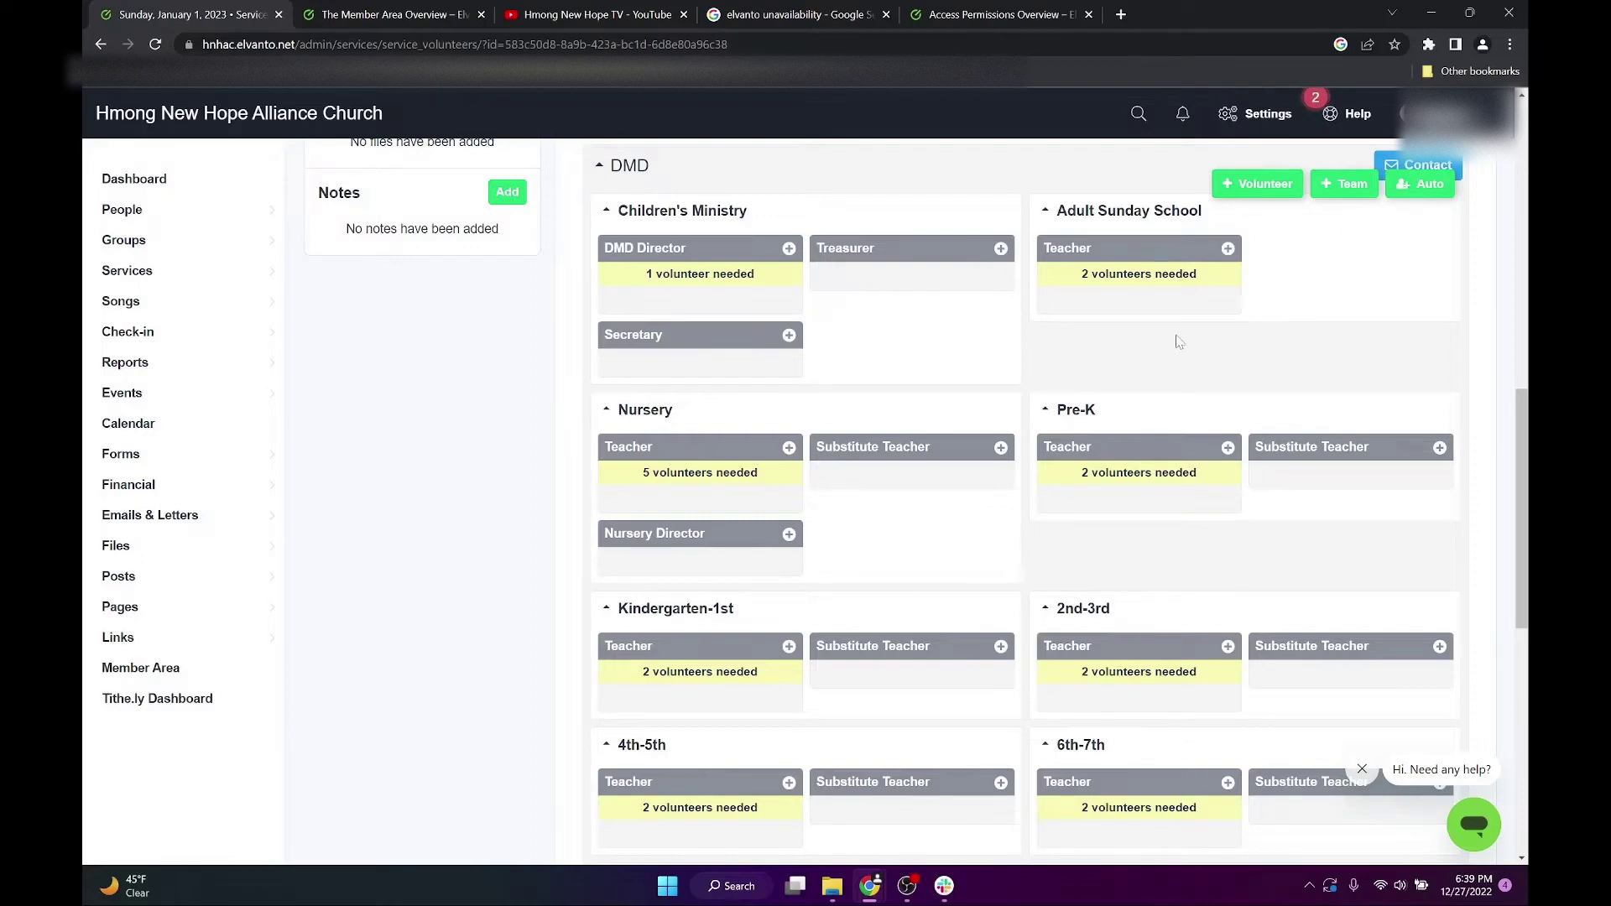
pyautogui.scroll(1, 1193, 370)
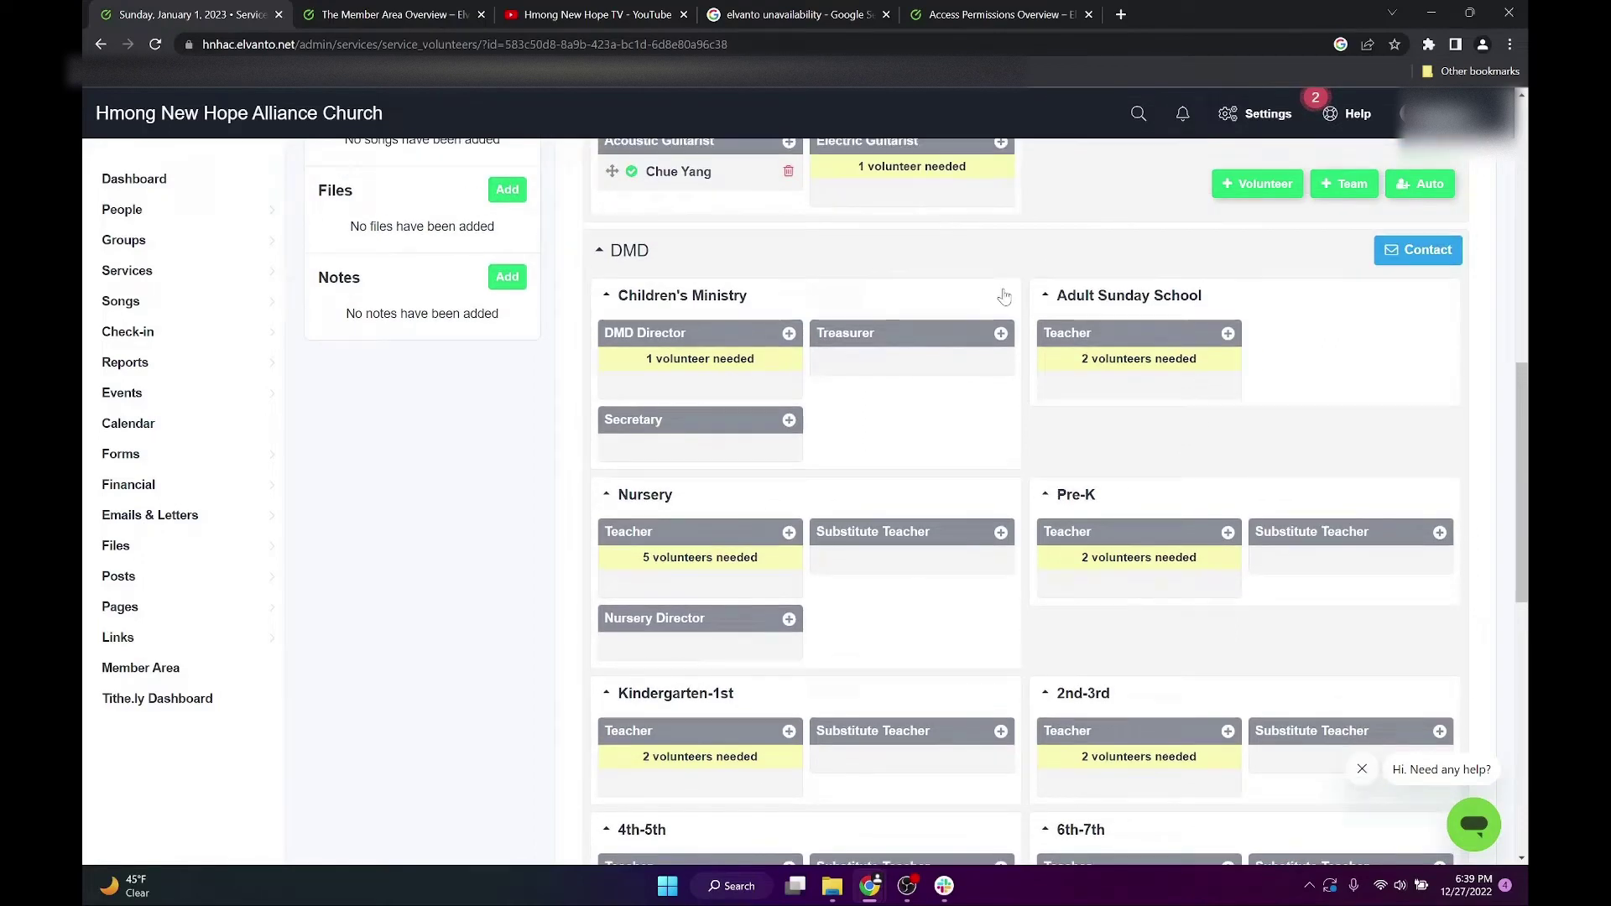
# - For the Teacher slot, clear all volunteer filters and select the Hmong New Hope Alliance Church location and DMD
pyautogui.click(1227, 335)
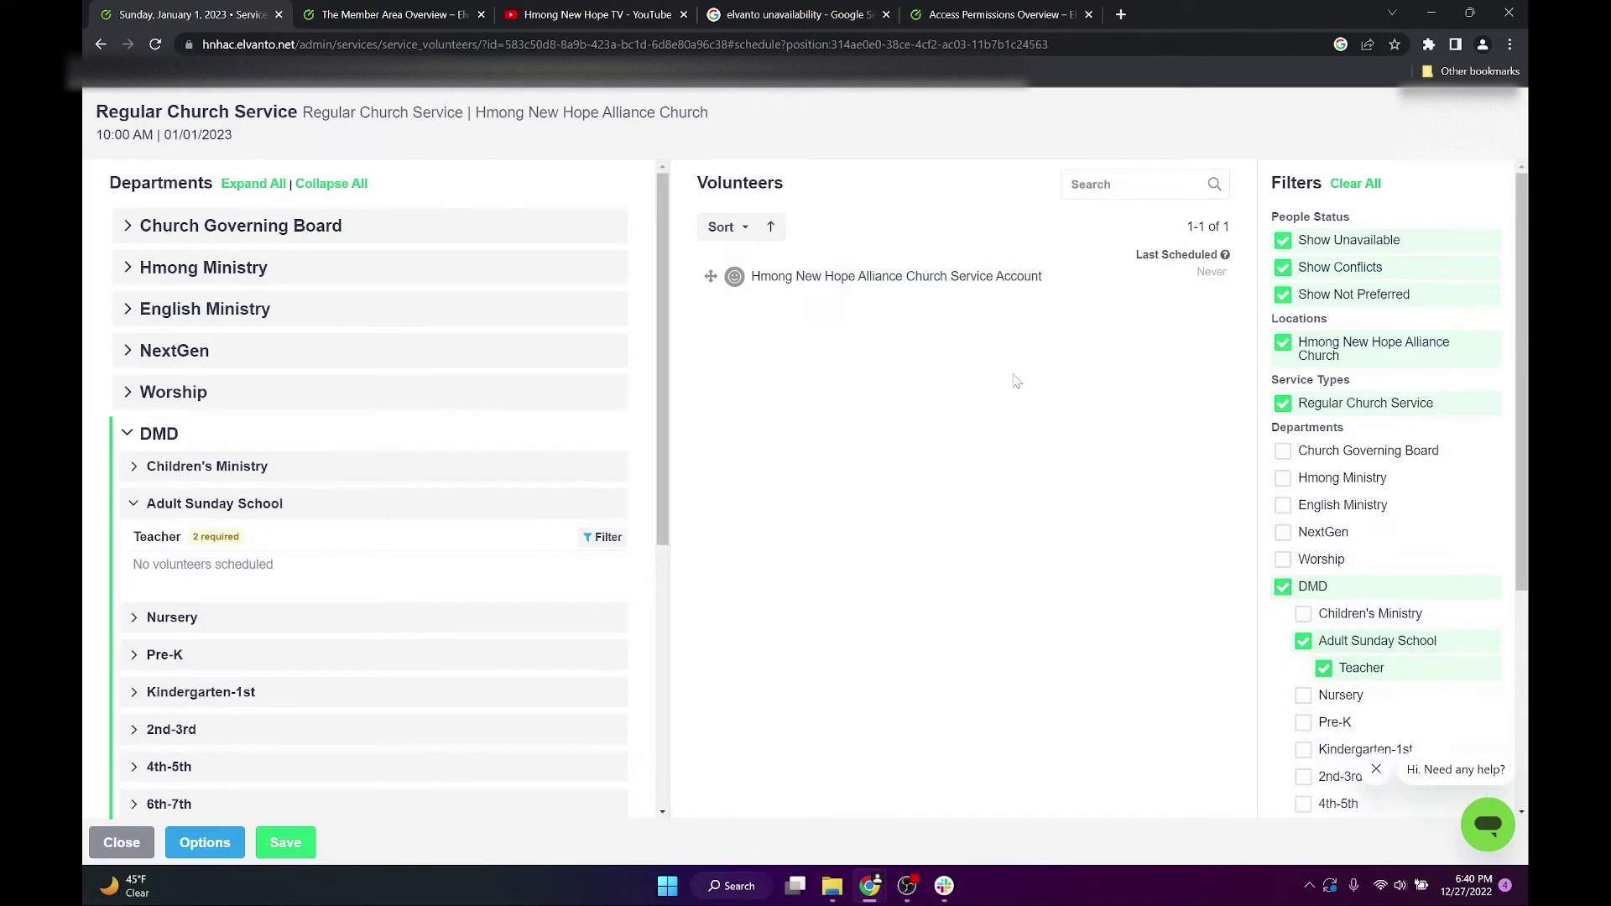
pyautogui.click(1353, 183)
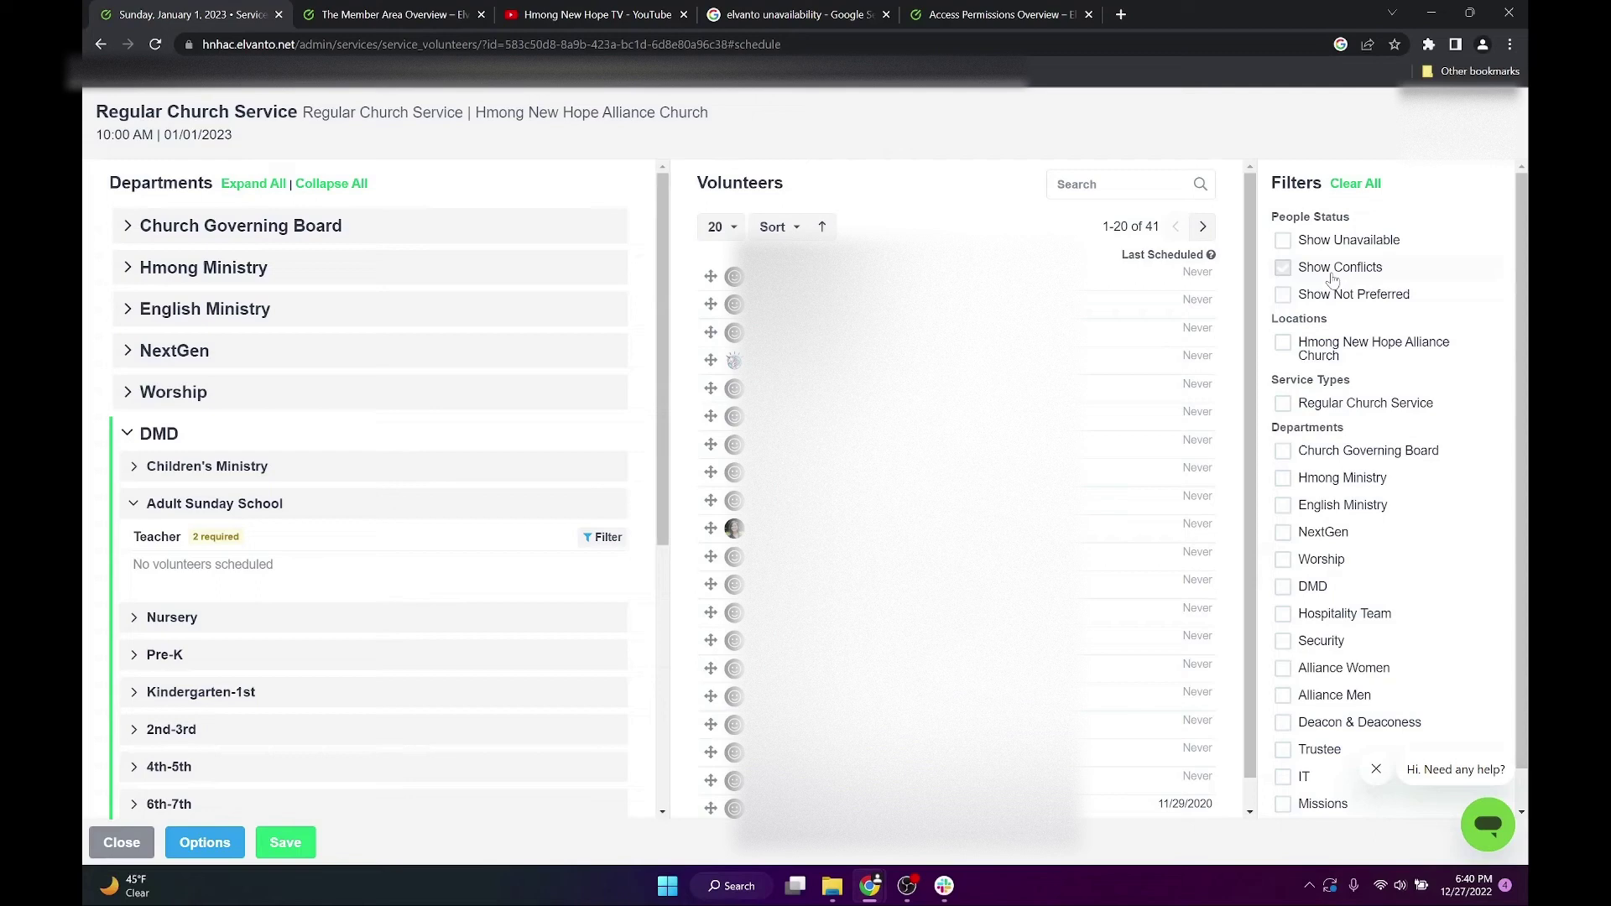
pyautogui.click(1371, 344)
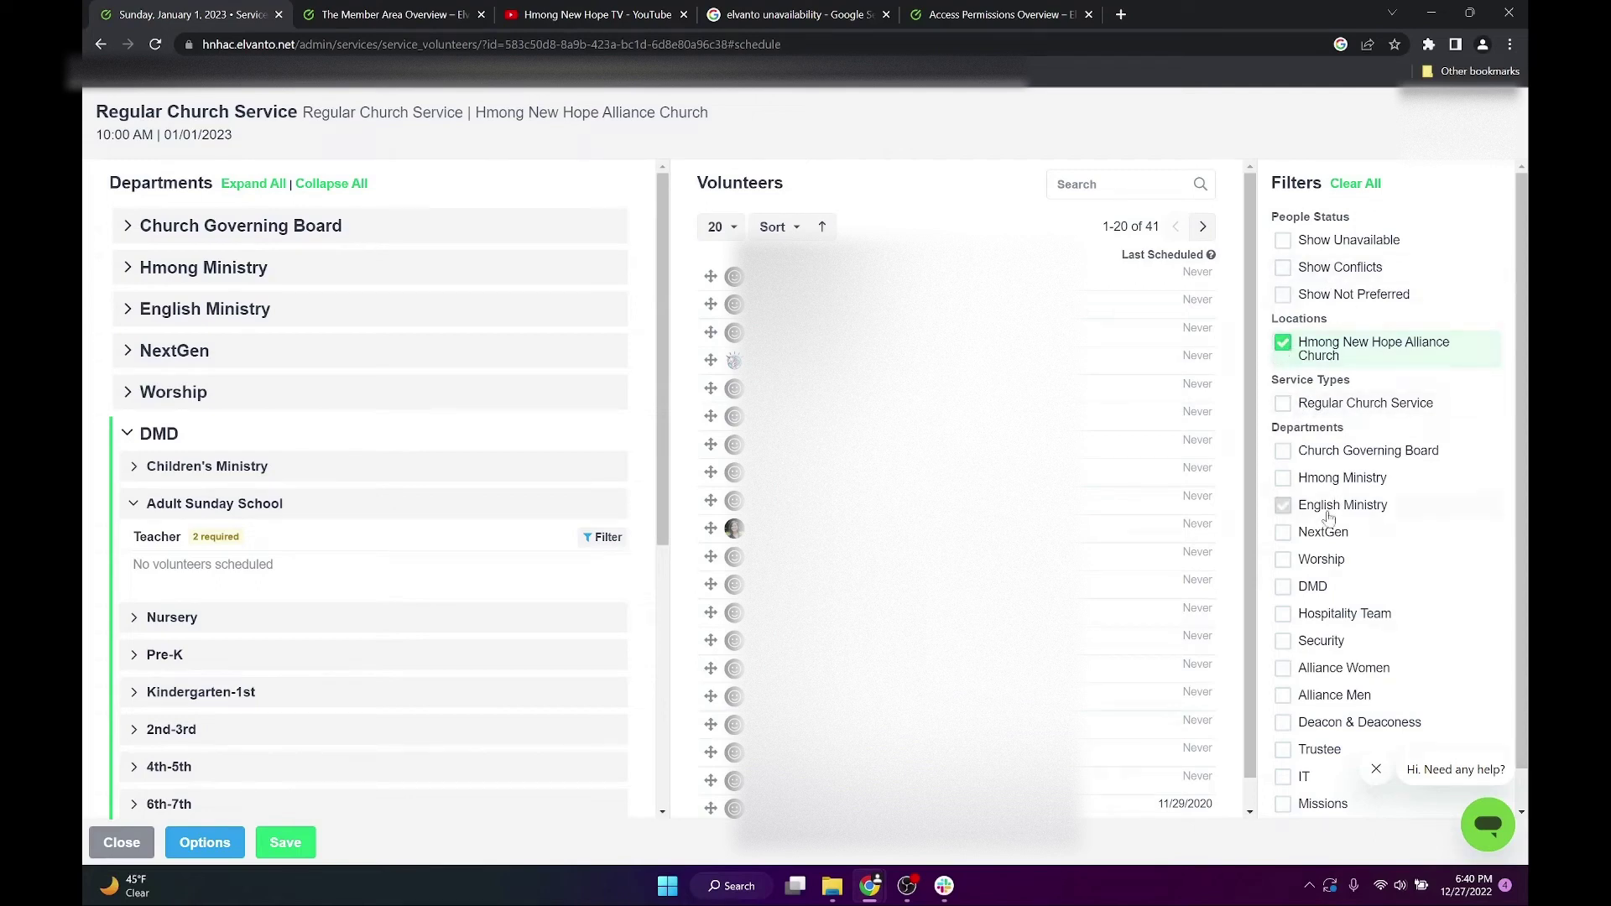
pyautogui.click(1284, 586)
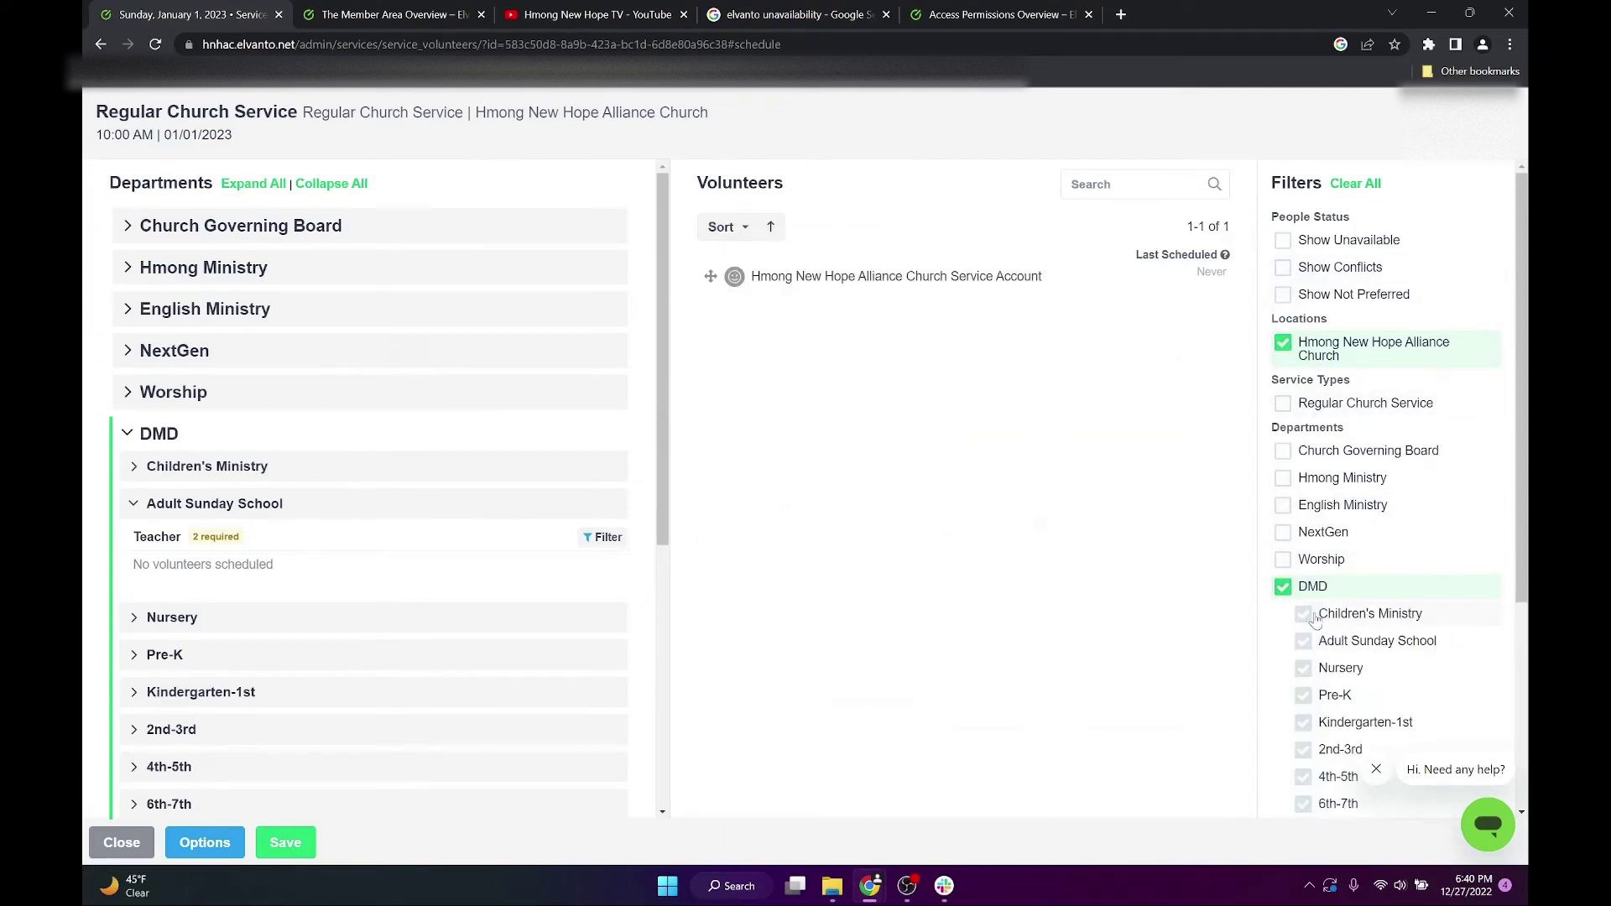
# - Narrow the filter to Adult Sunday School Teacher and assign the Service Account to that slot
pyautogui.scroll(-2, 1322, 581)
pyautogui.scroll(-1, 1322, 582)
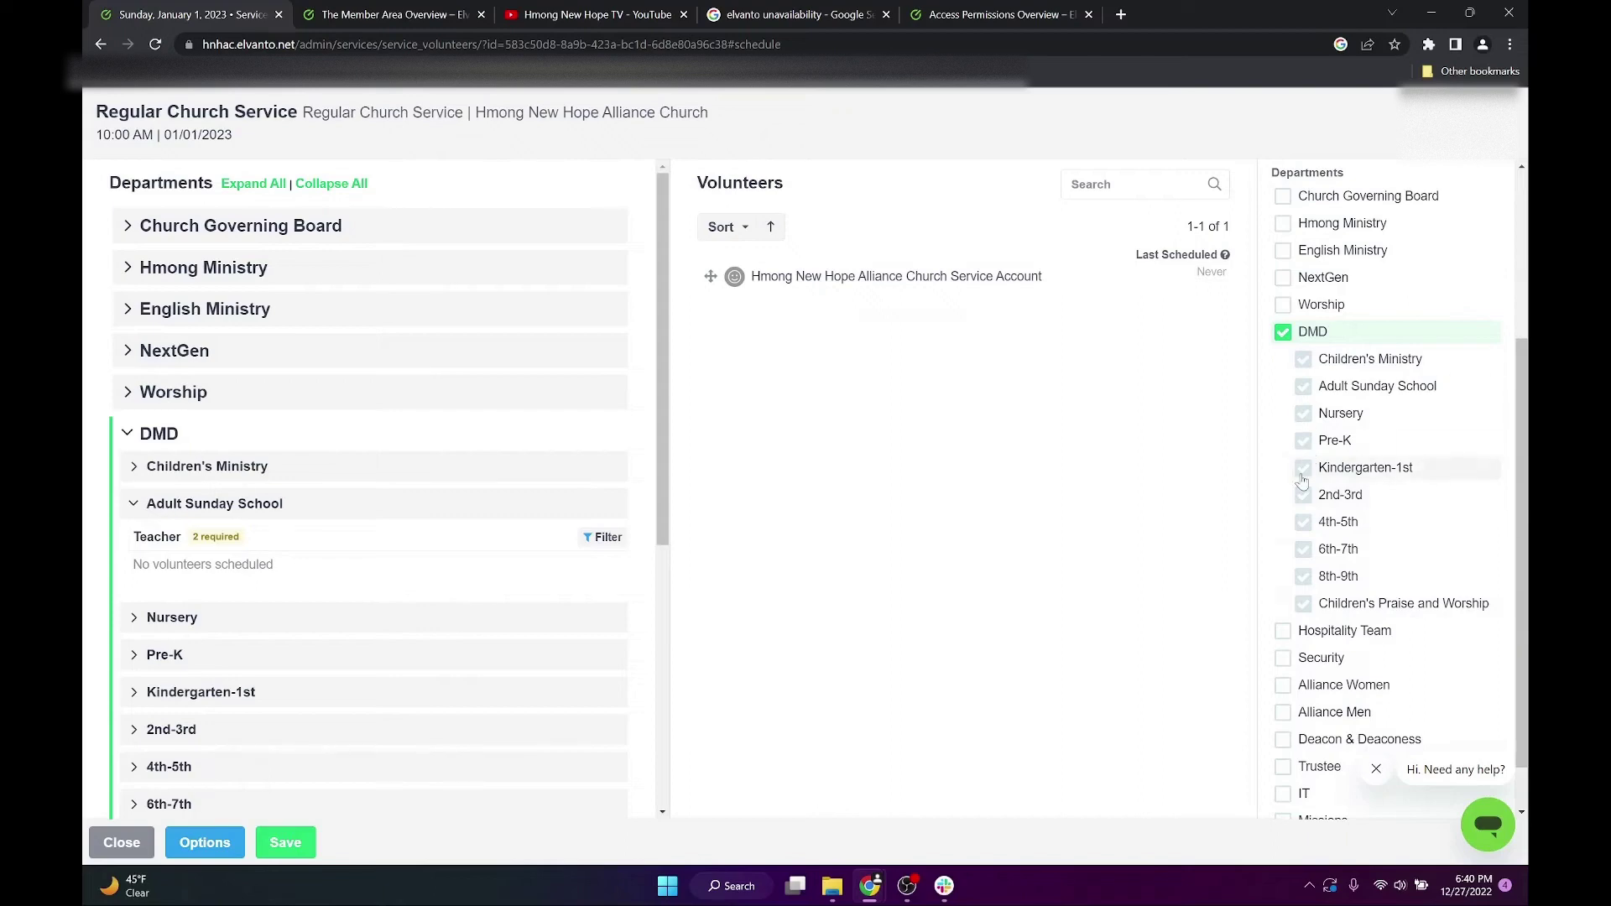
pyautogui.click(1305, 386)
pyautogui.click(1323, 412)
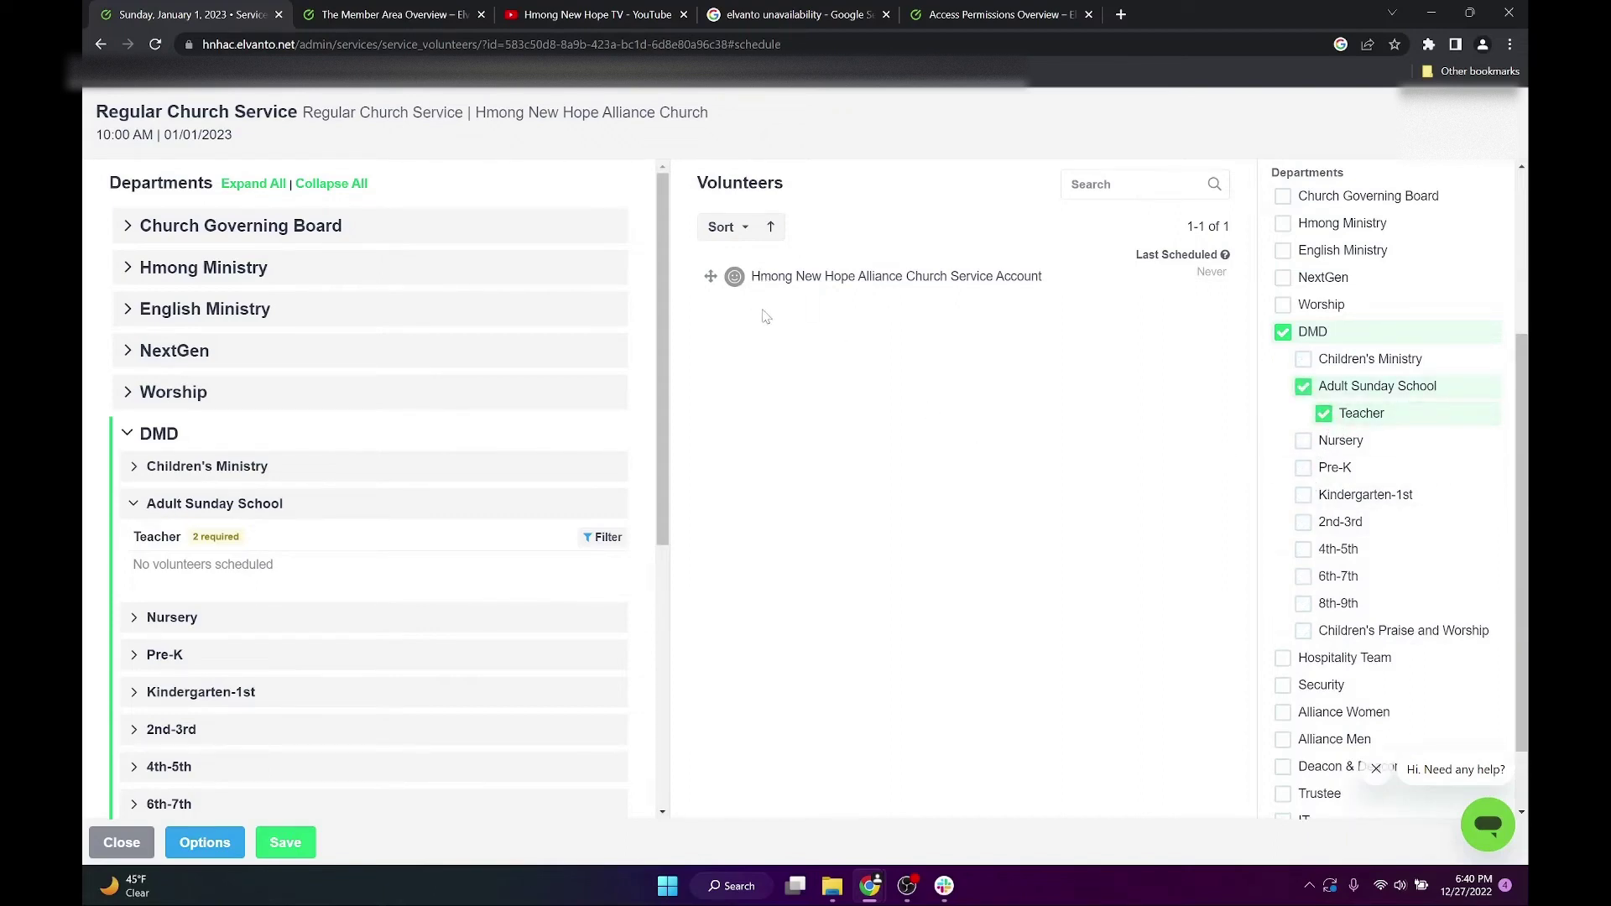
pyautogui.moveTo(710, 276); pyautogui.dragTo(227, 566)
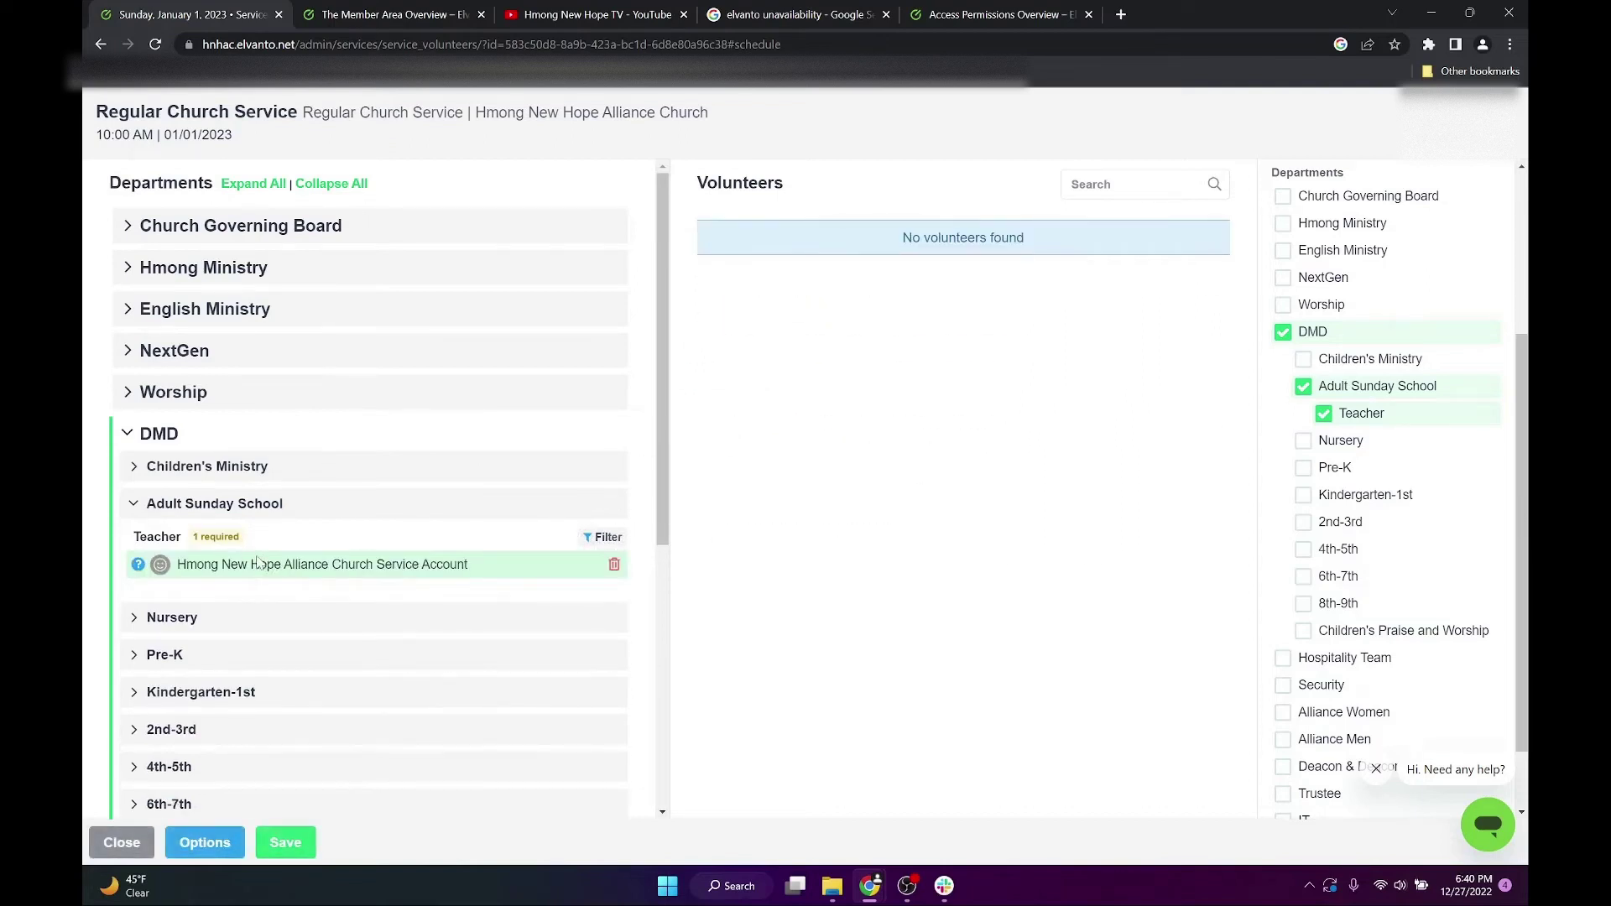
# - Save the Service Account's Adult Sunday School Teacher assignment
pyautogui.click(285, 844)
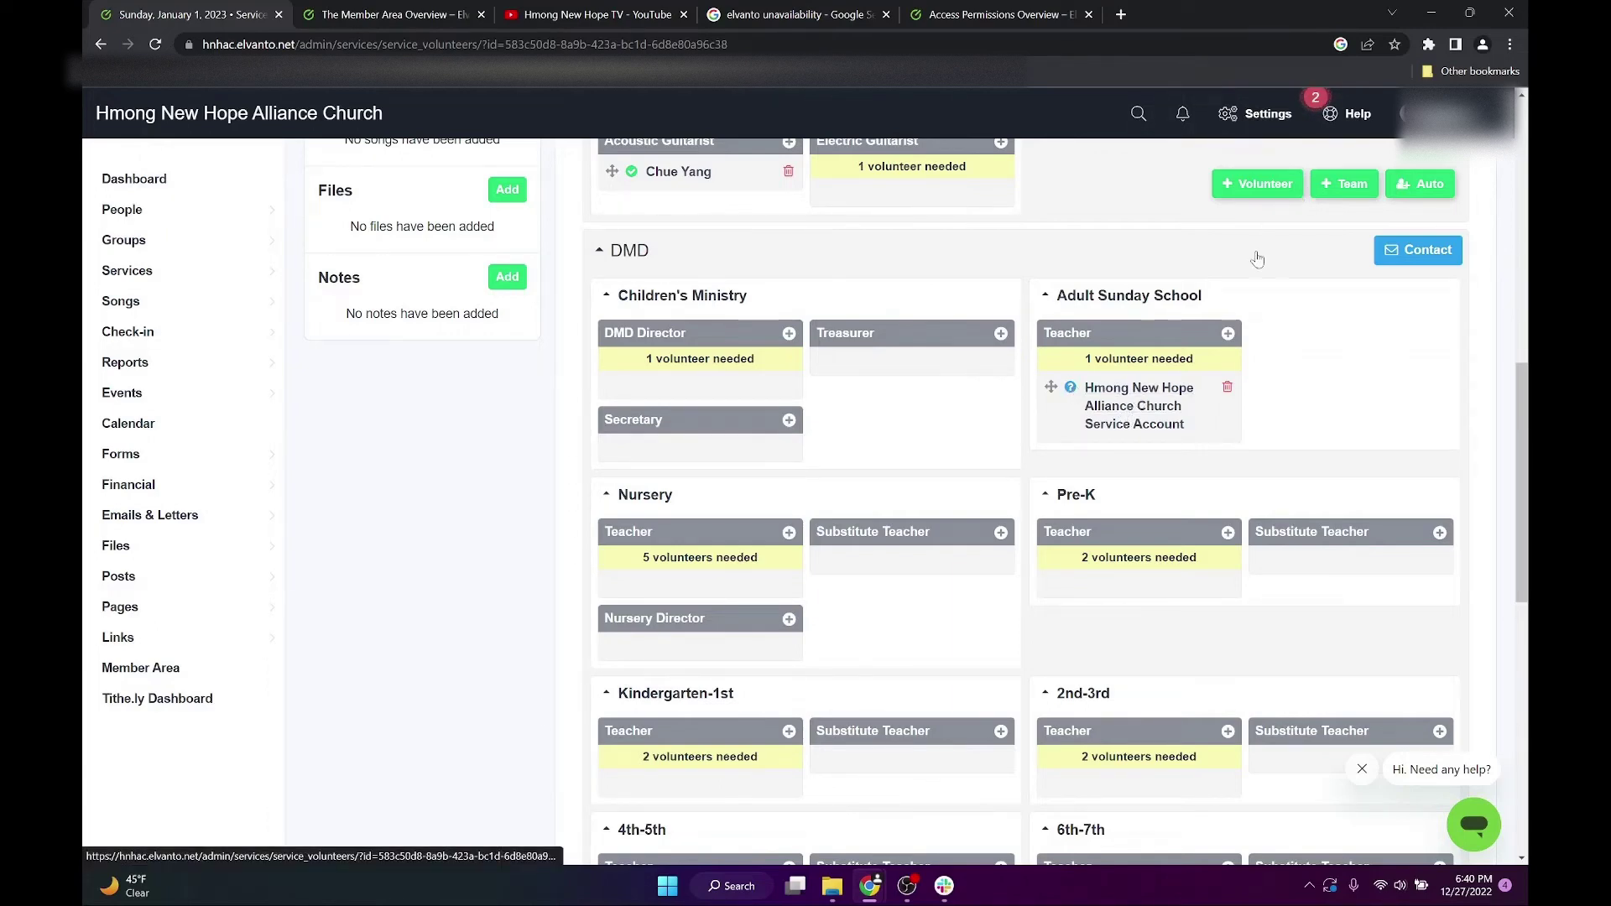
pyautogui.scroll(3, 1283, 395)
pyautogui.scroll(-1, 1244, 633)
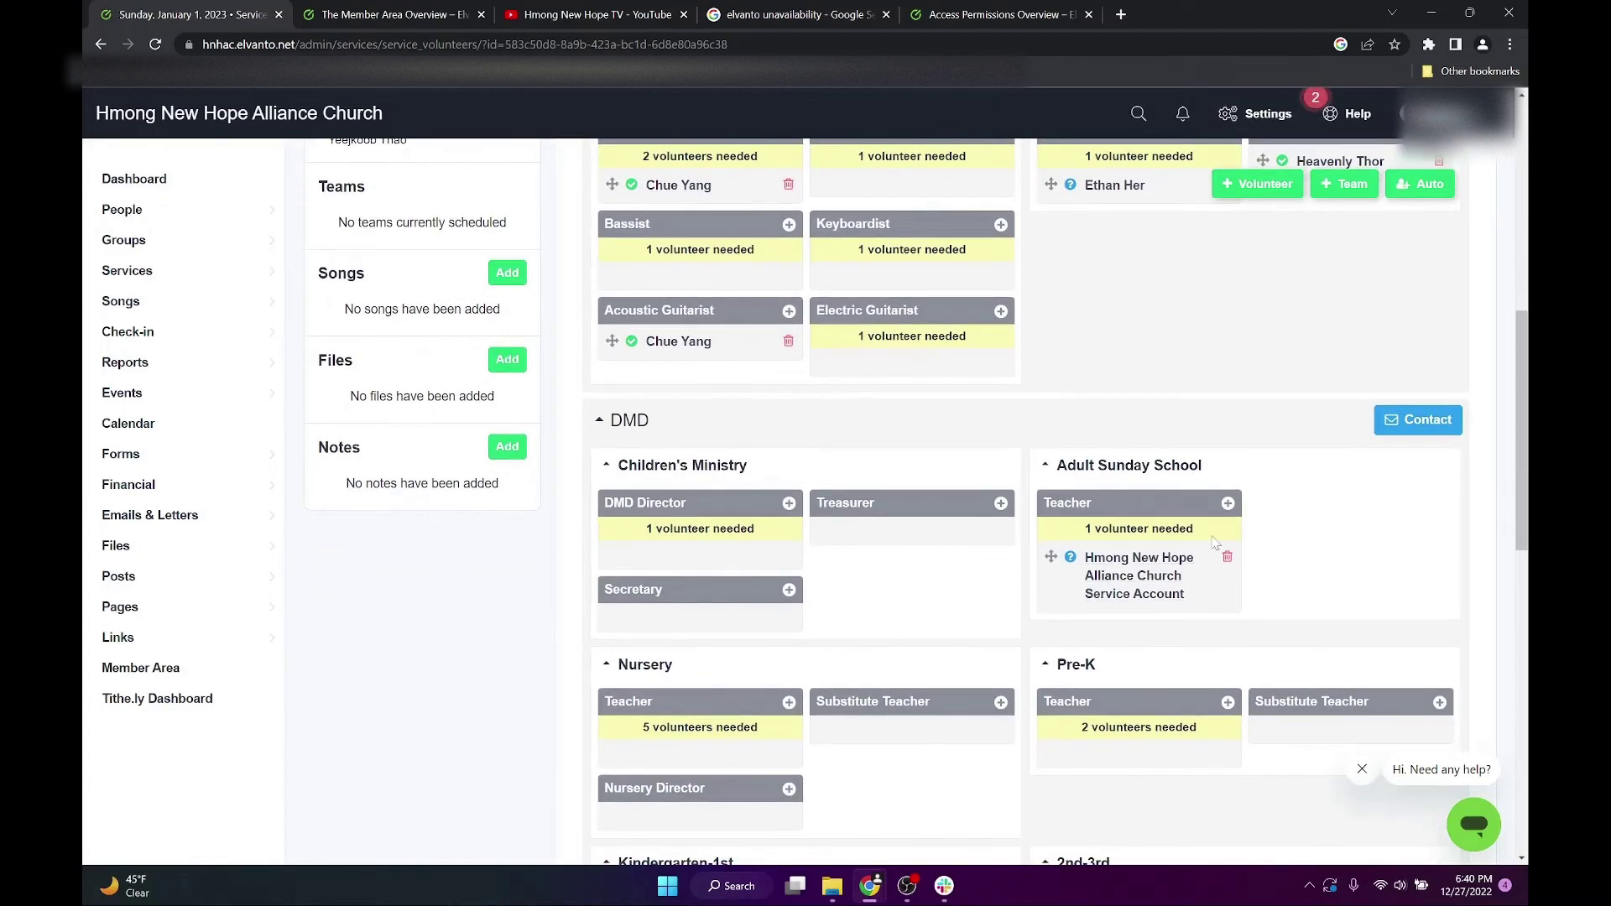
# - Run Filter Volunteers in the Contact Volunteers dialog, which finds no people
pyautogui.click(1406, 423)
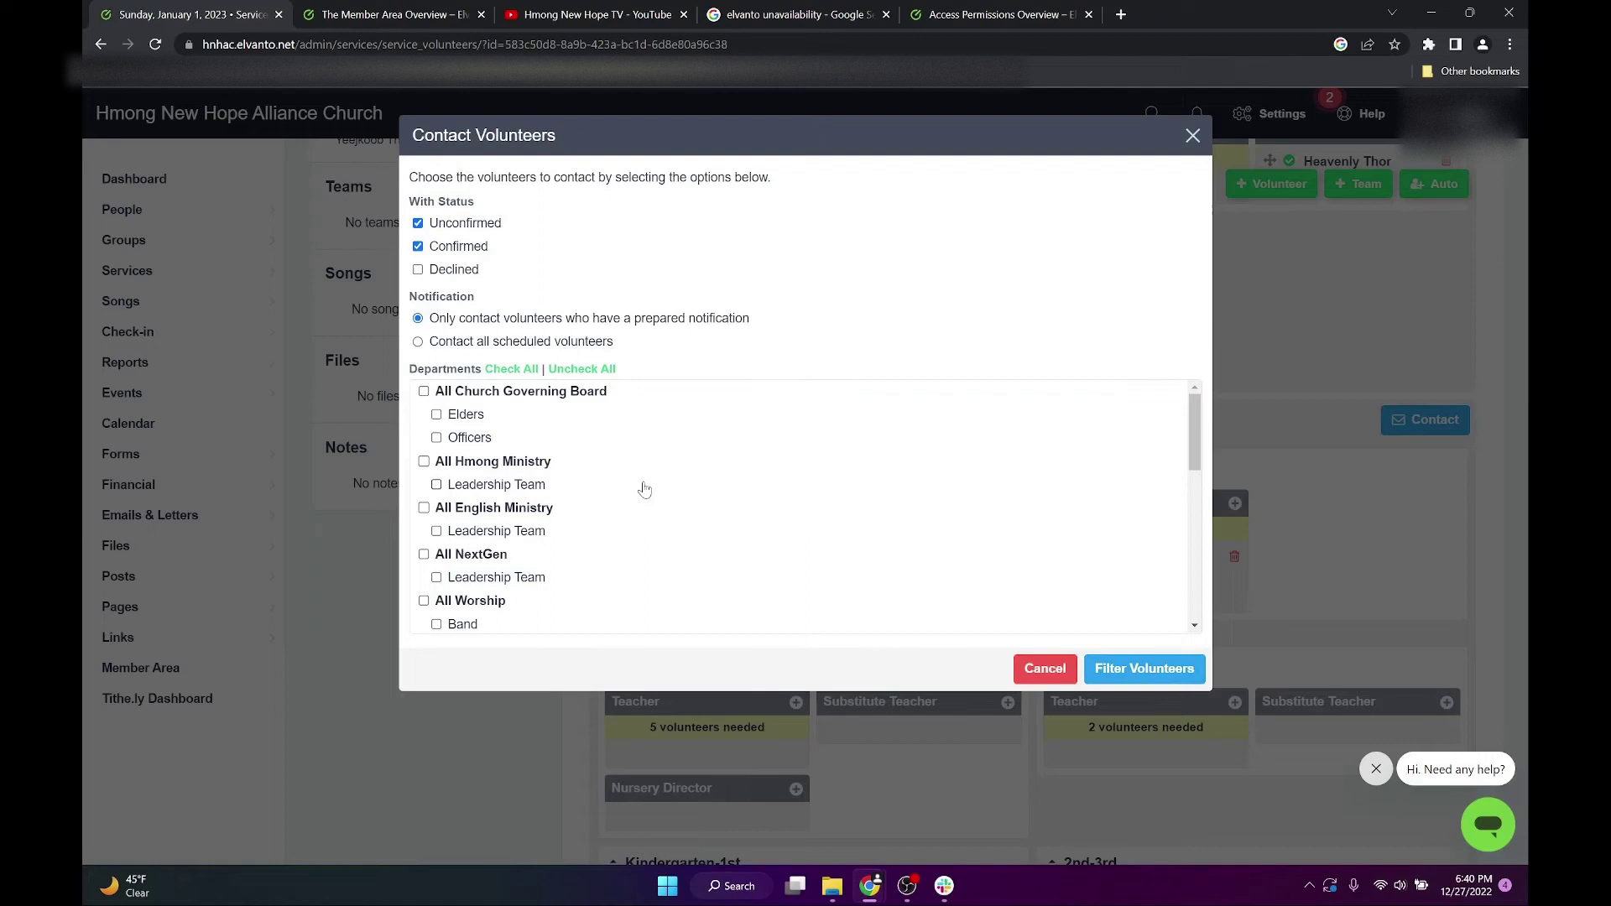
pyautogui.scroll(-5, 880, 565)
pyautogui.scroll(5, 887, 568)
pyautogui.click(1170, 671)
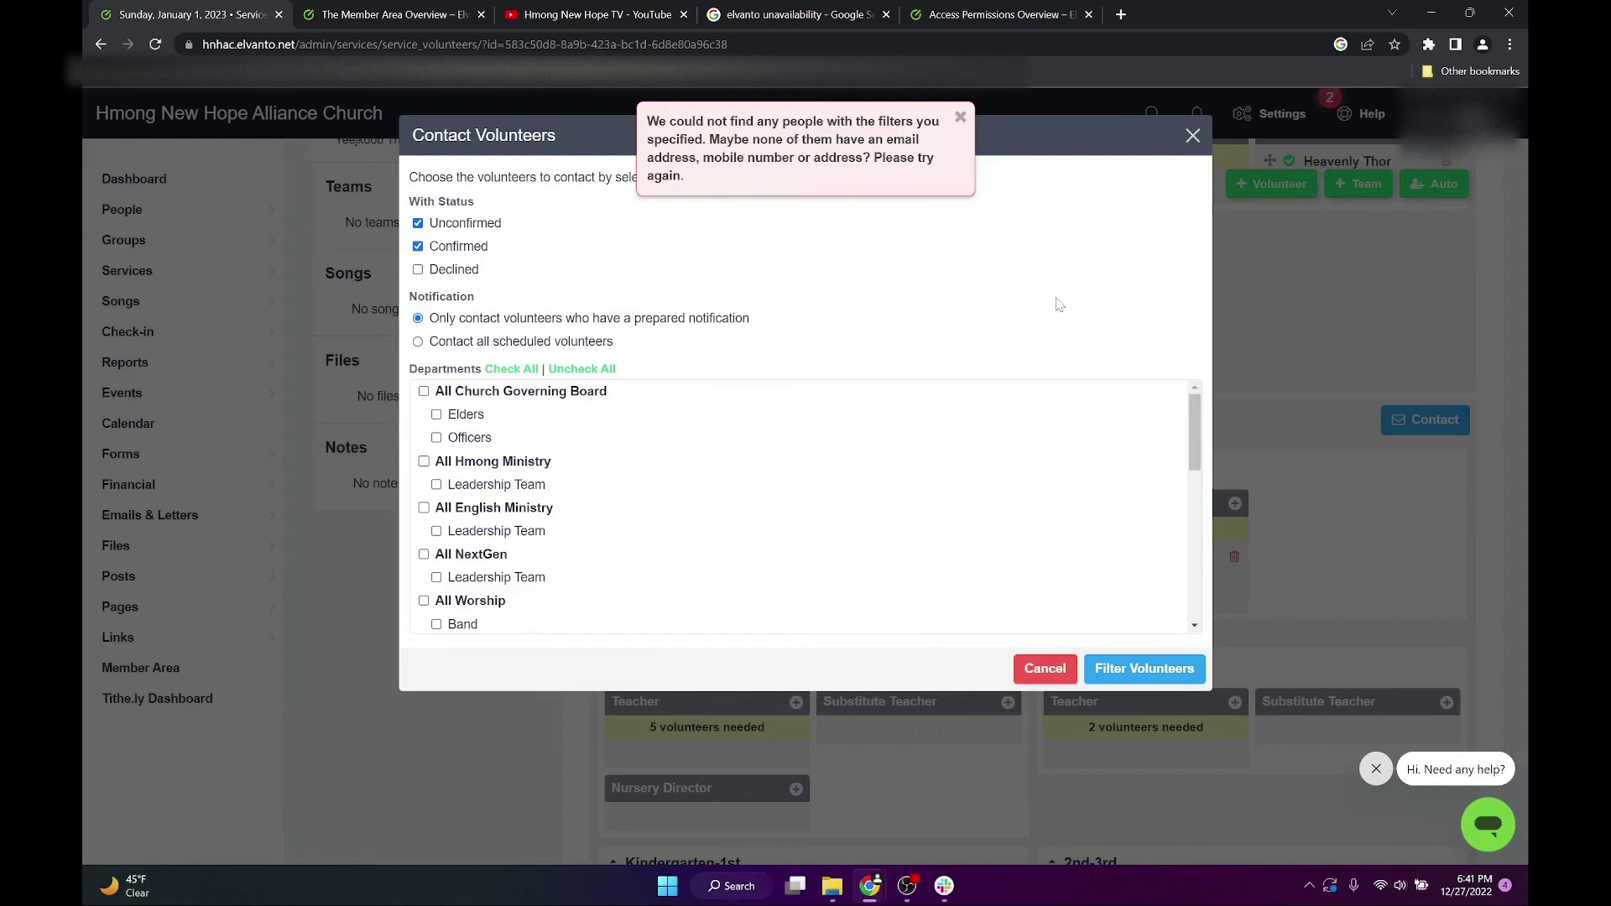
# - Close the Contact Volunteers dialog and review the DMD assignments showing the Service Account as Teacher
pyautogui.click(1194, 135)
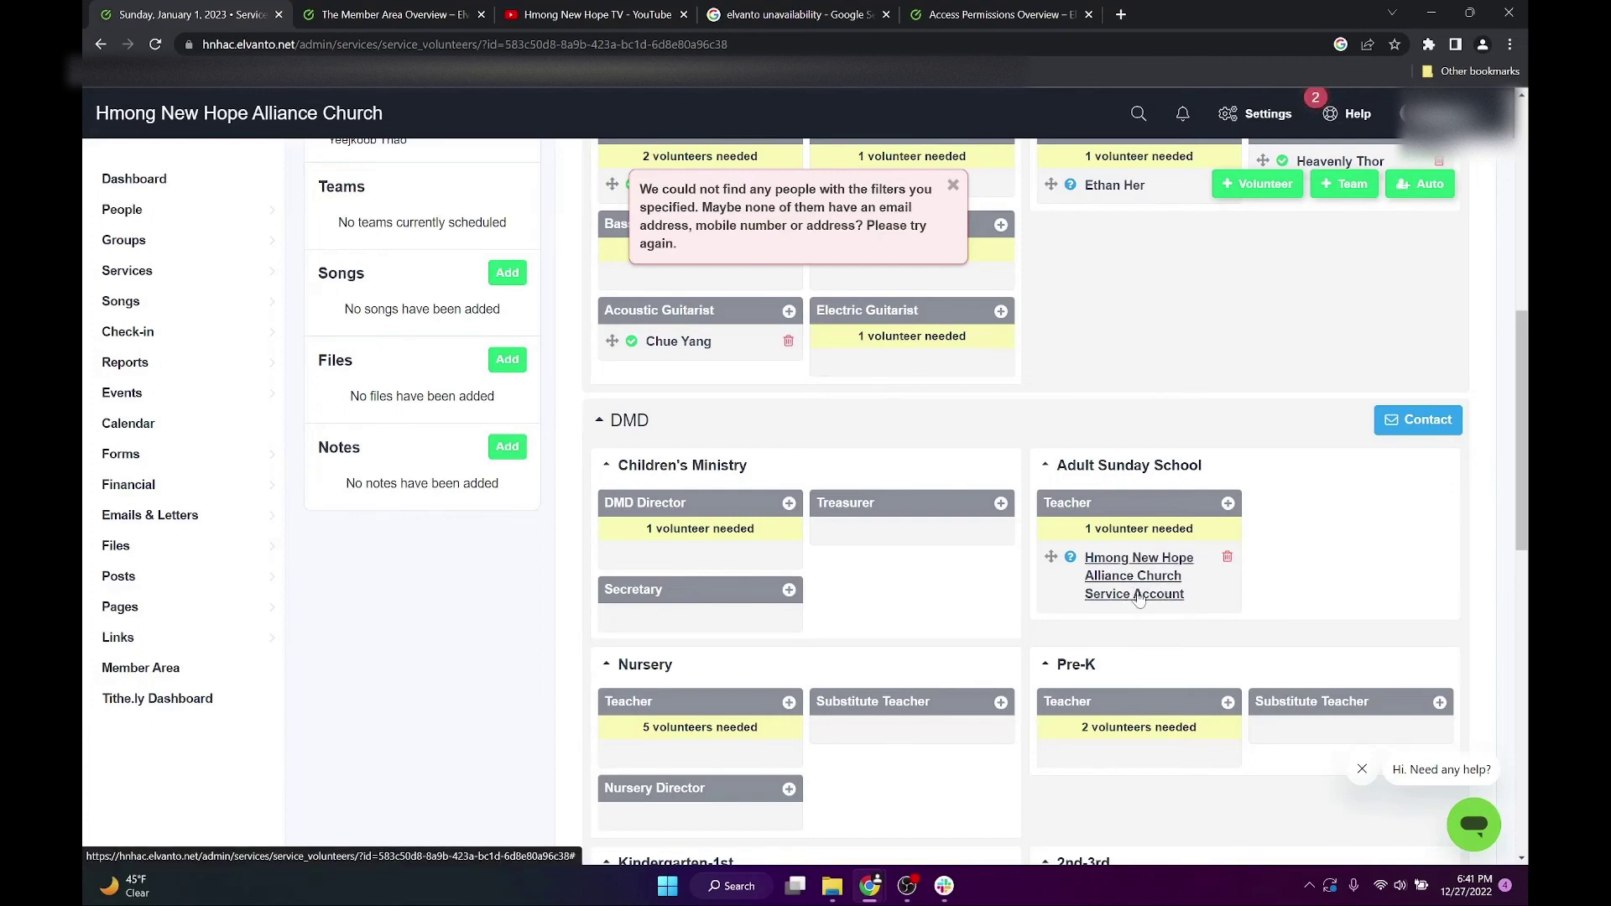
pyautogui.scroll(3, 1134, 583)
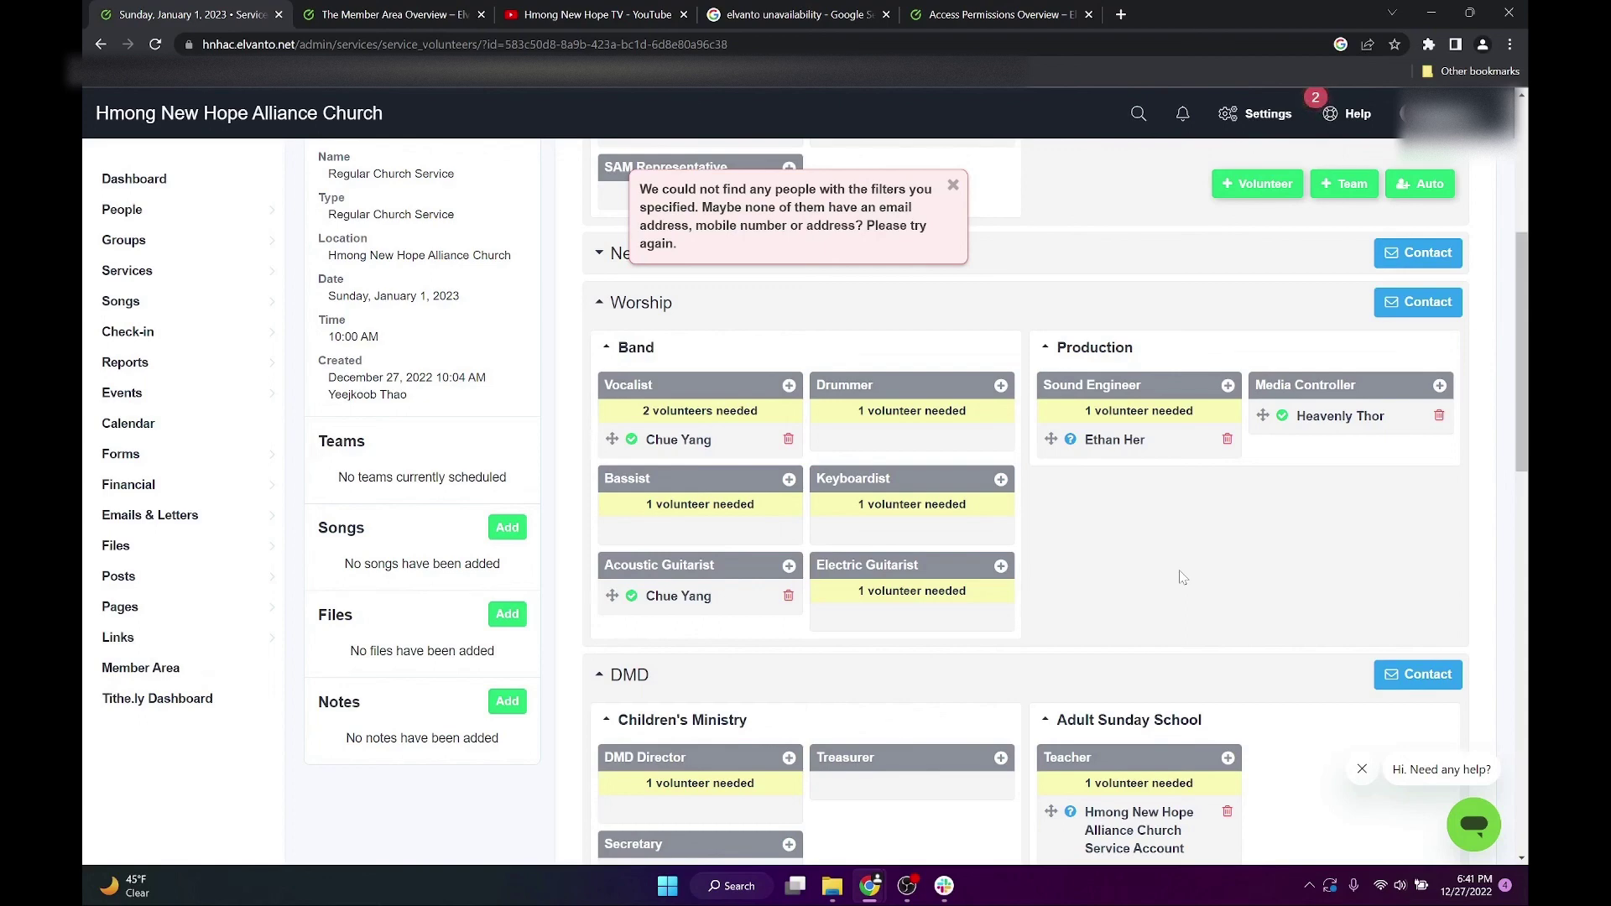
pyautogui.scroll(-3, 1182, 582)
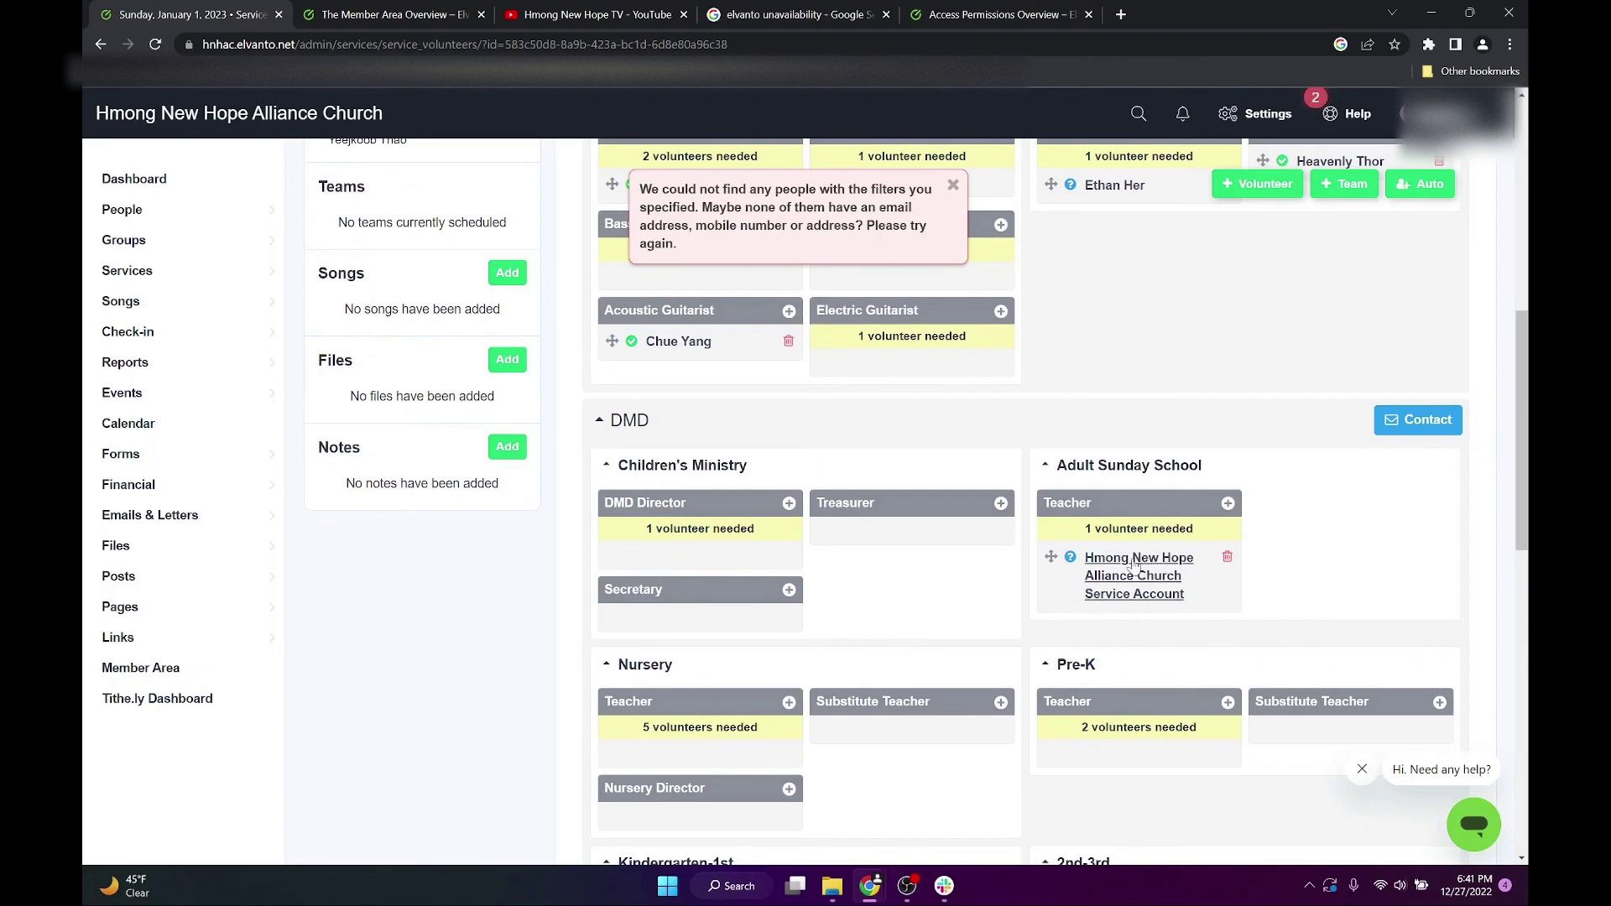
pyautogui.scroll(1, 1121, 584)
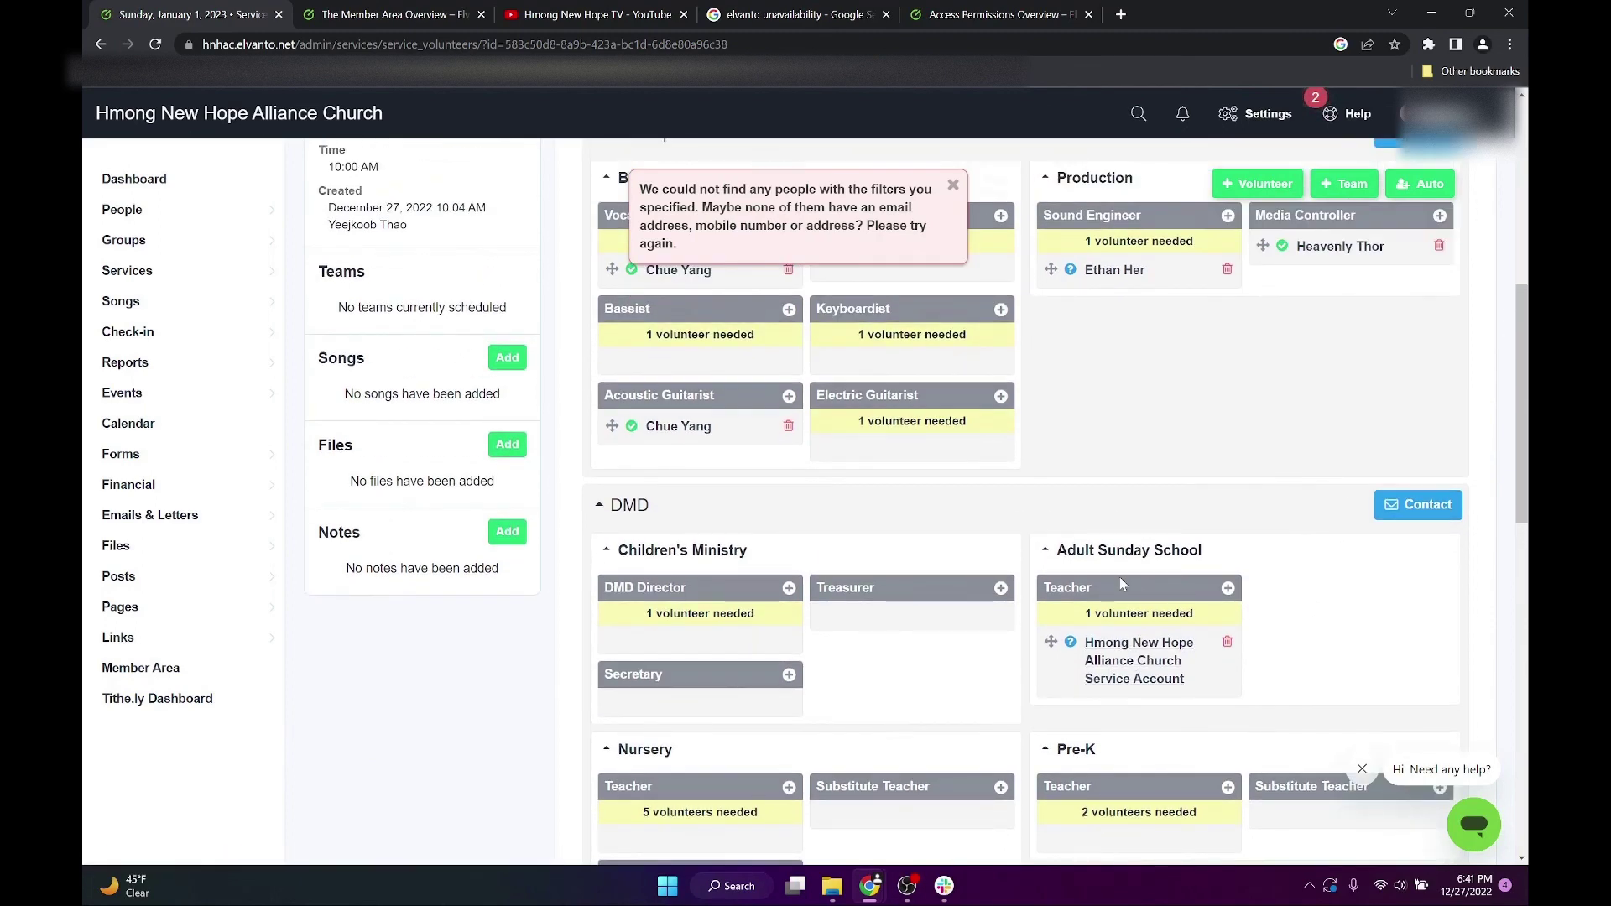